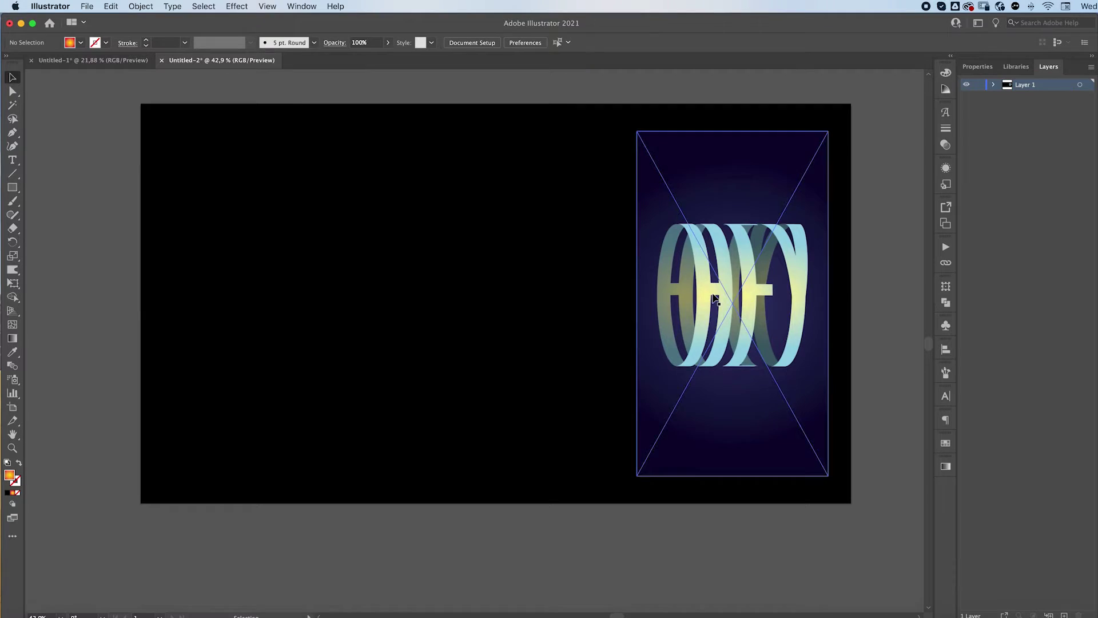
Create a HEY text object and scale it up to about 345 pt.
left_click(12, 160)
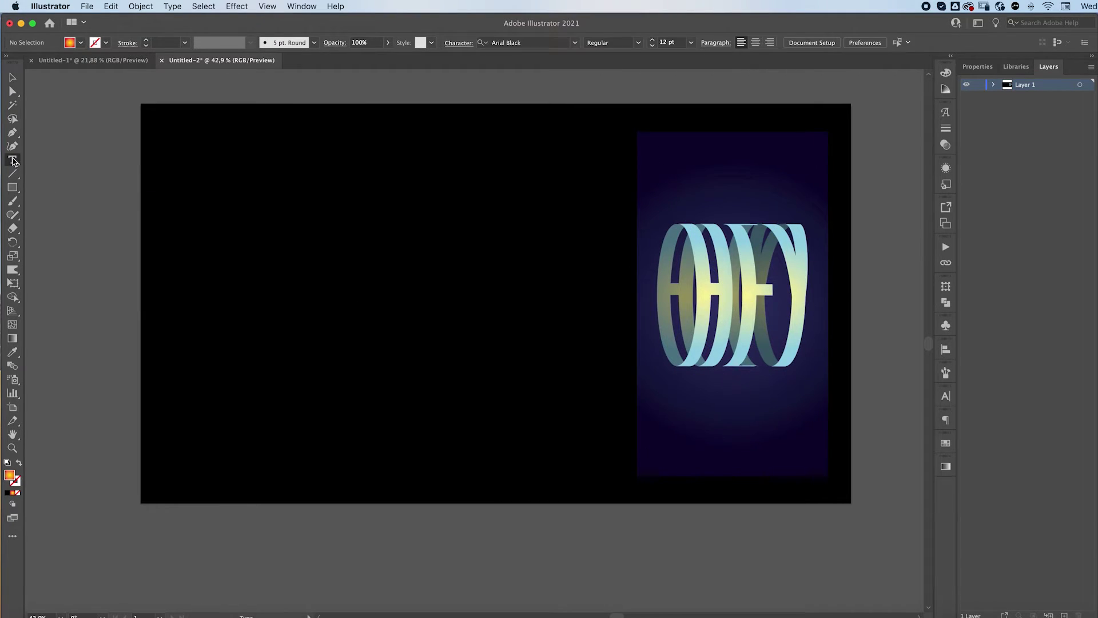
left_click(295, 280)
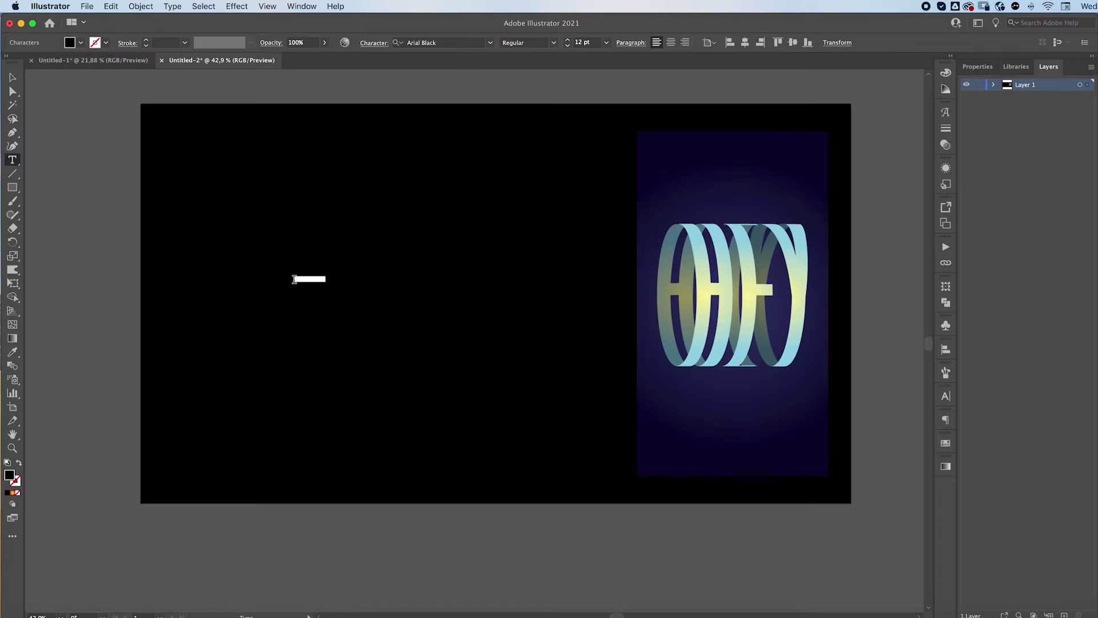
key("BackSpace")
key("Escape")
left_click_drag(304, 285, 555, 407)
left_click_drag(525, 338, 593, 335)
Fill the HEY text with white and move it to the artboard's left.
double_click(9, 478)
left_click_drag(295, 352, 281, 294)
left_click(549, 309)
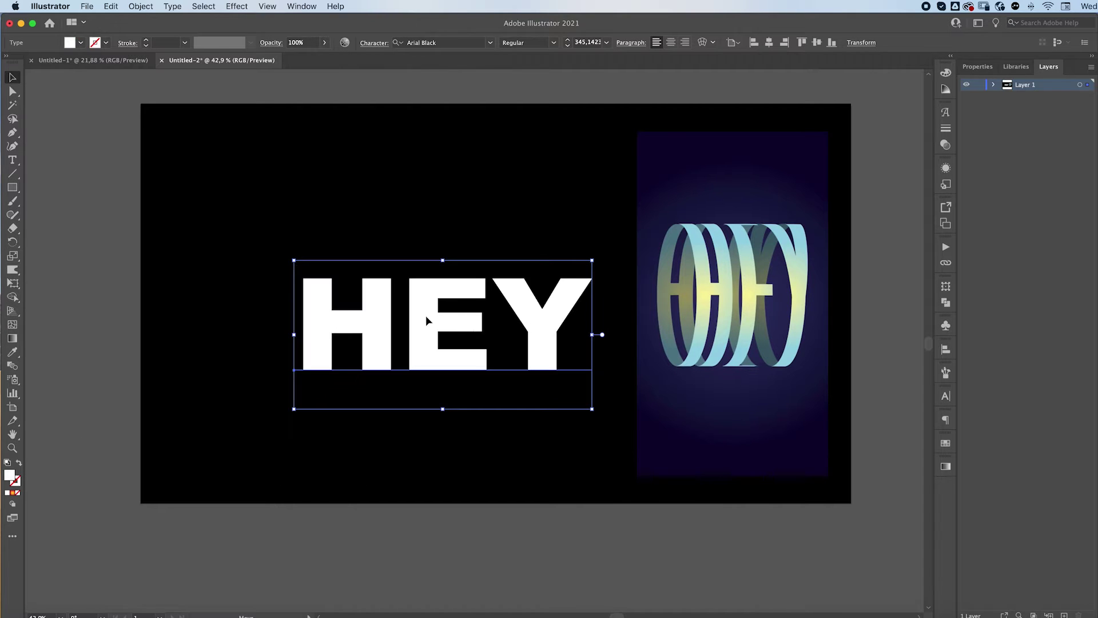
left_click_drag(425, 315, 387, 311)
Convert HEY to outlines and stretch the H's anchors up and down.
left_click(173, 6)
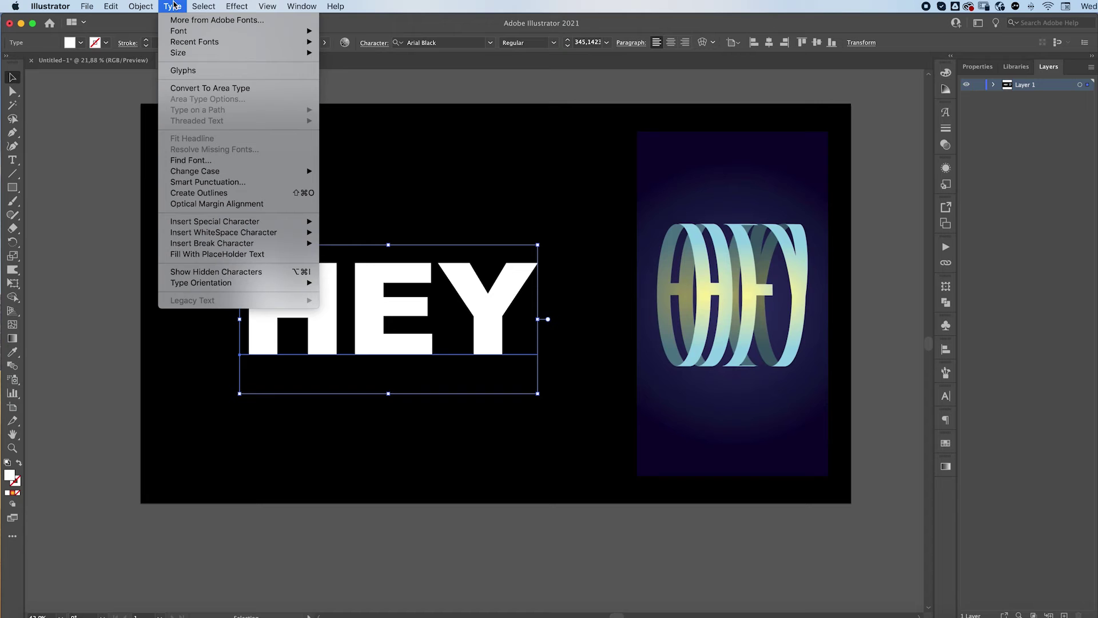
left_click(195, 192)
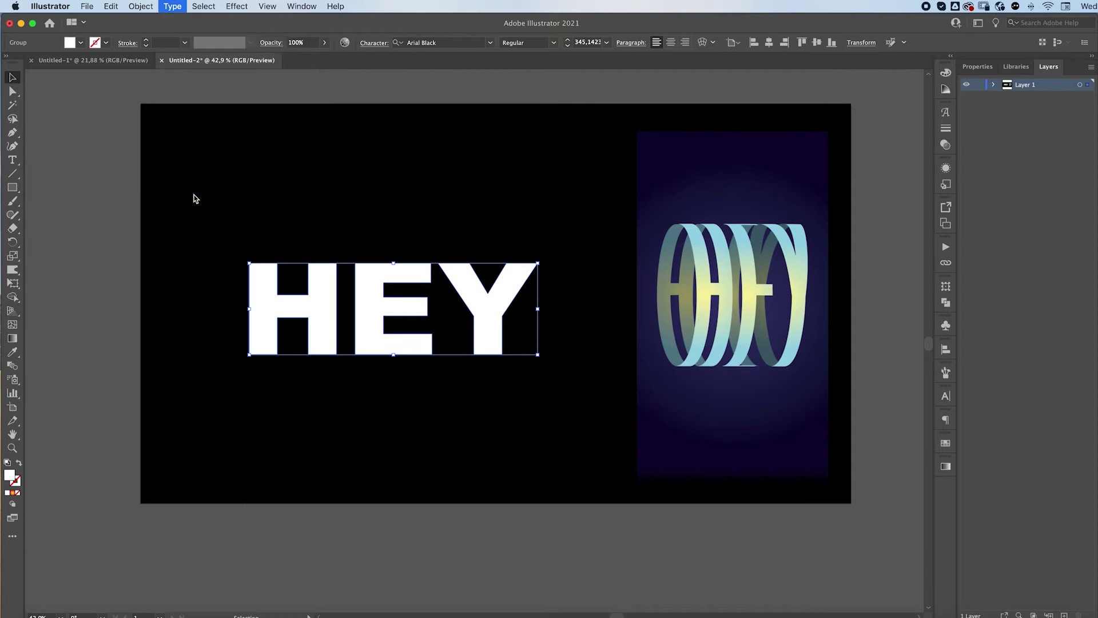
left_click(12, 91)
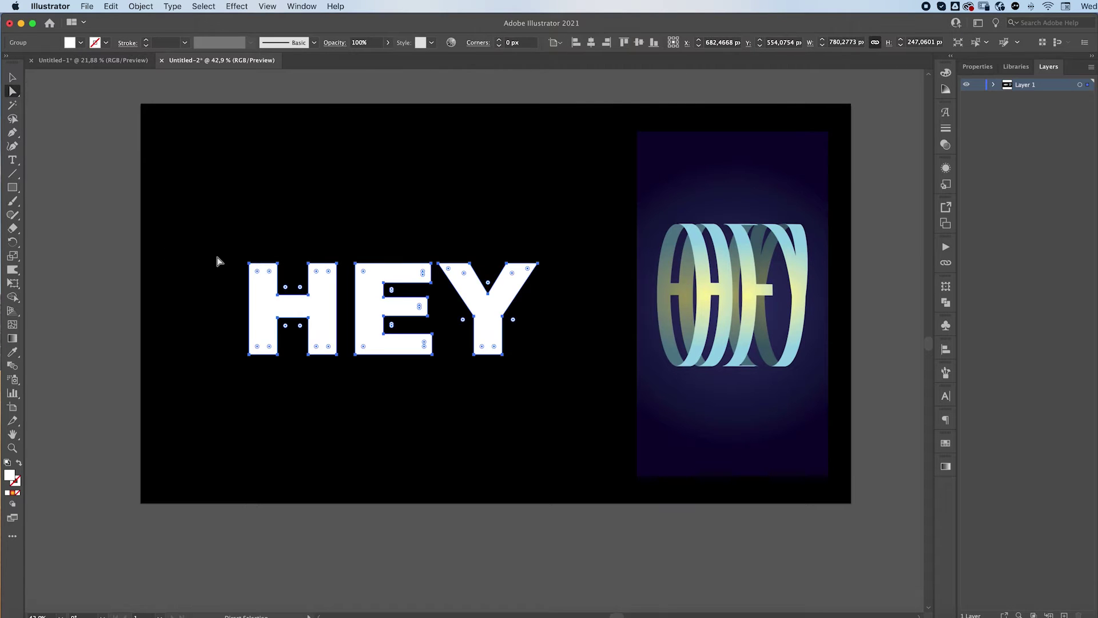
left_click_drag(229, 246, 331, 118)
left_click_drag(235, 349, 343, 370)
left_click_drag(337, 355, 330, 491)
Lengthen the E and Y stems and raise the Y's arms to full letter height.
left_click_drag(343, 249, 430, 141)
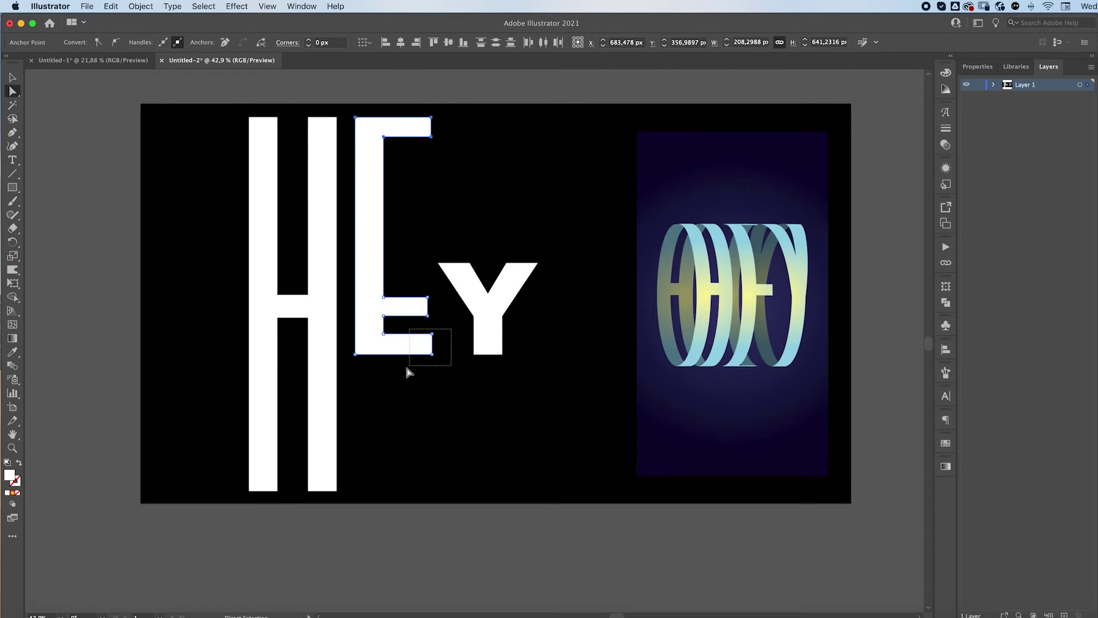
left_click_drag(406, 369, 376, 468)
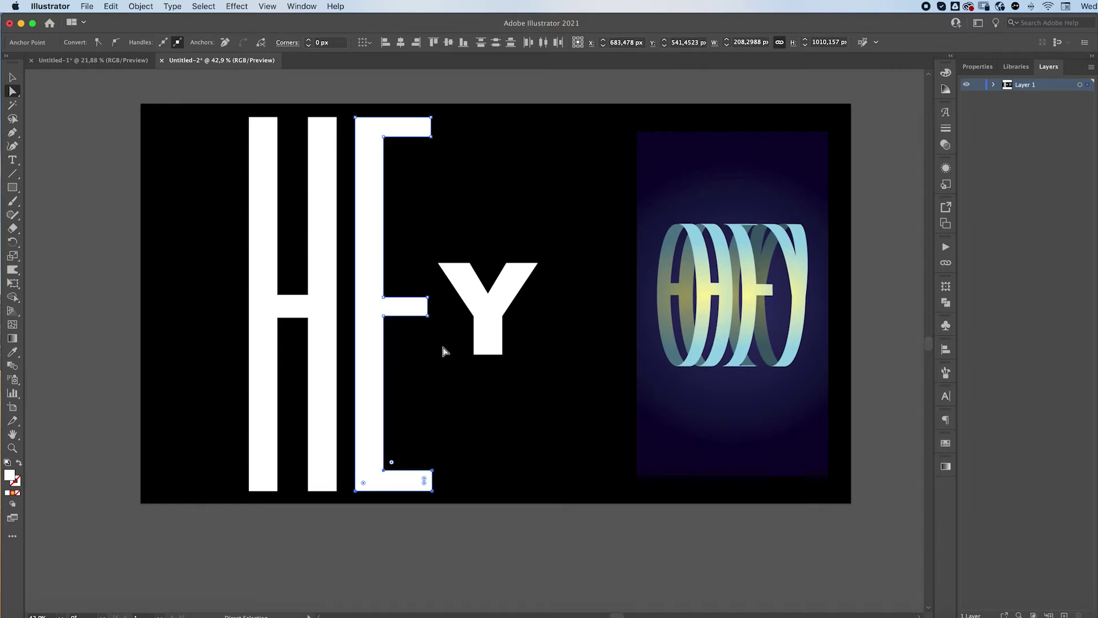
left_click_drag(445, 350, 491, 492)
left_click_drag(496, 248, 580, 118)
left_click_drag(423, 248, 433, 121)
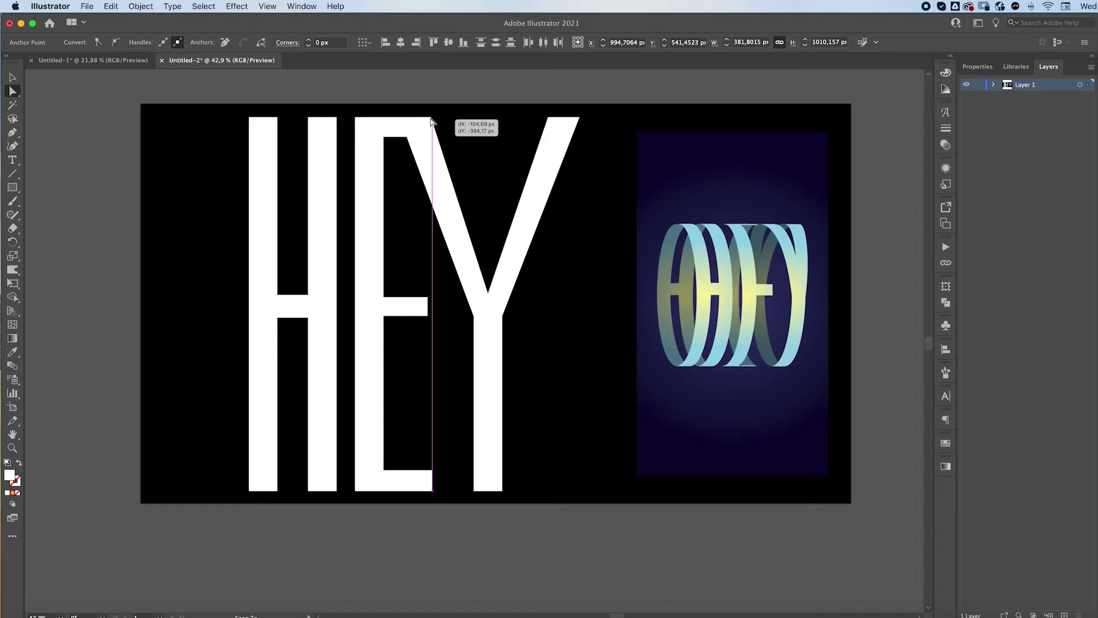
left_click_drag(433, 121, 433, 121)
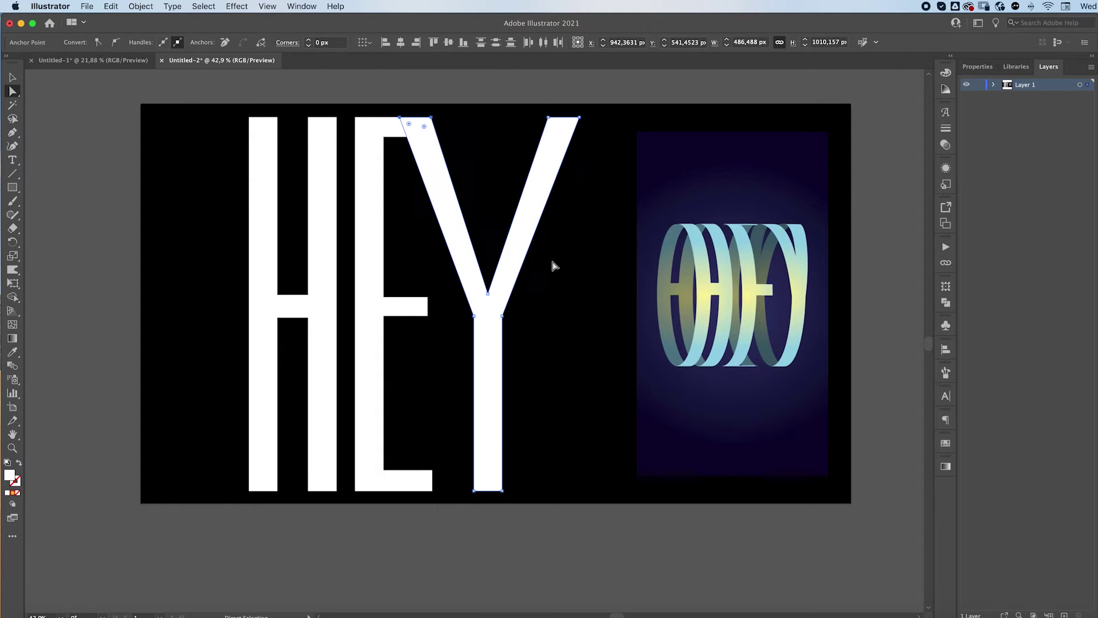
left_click(593, 375)
Select all of HEY and drag it into the Symbols panel as New Symbol 1.
key("v")
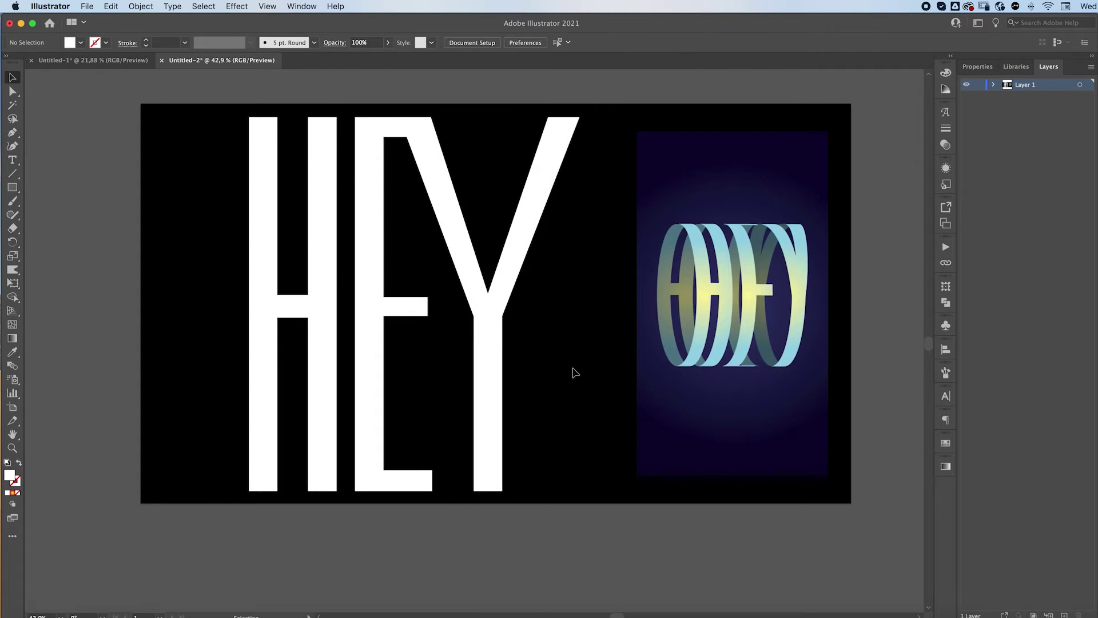
left_click_drag(204, 105, 579, 500)
key("a")
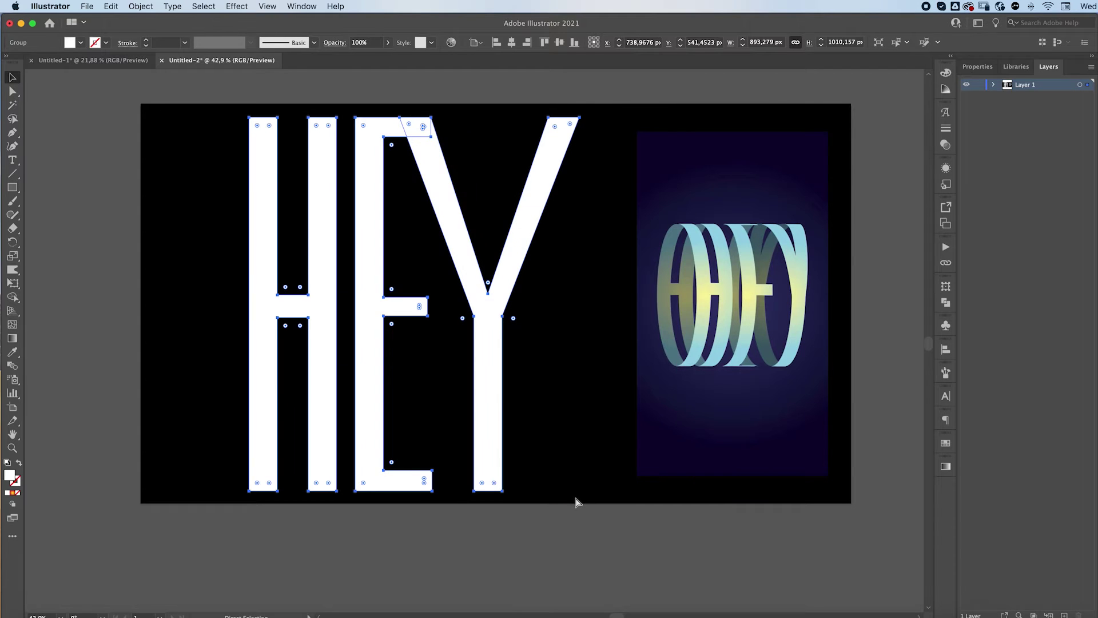
key("v")
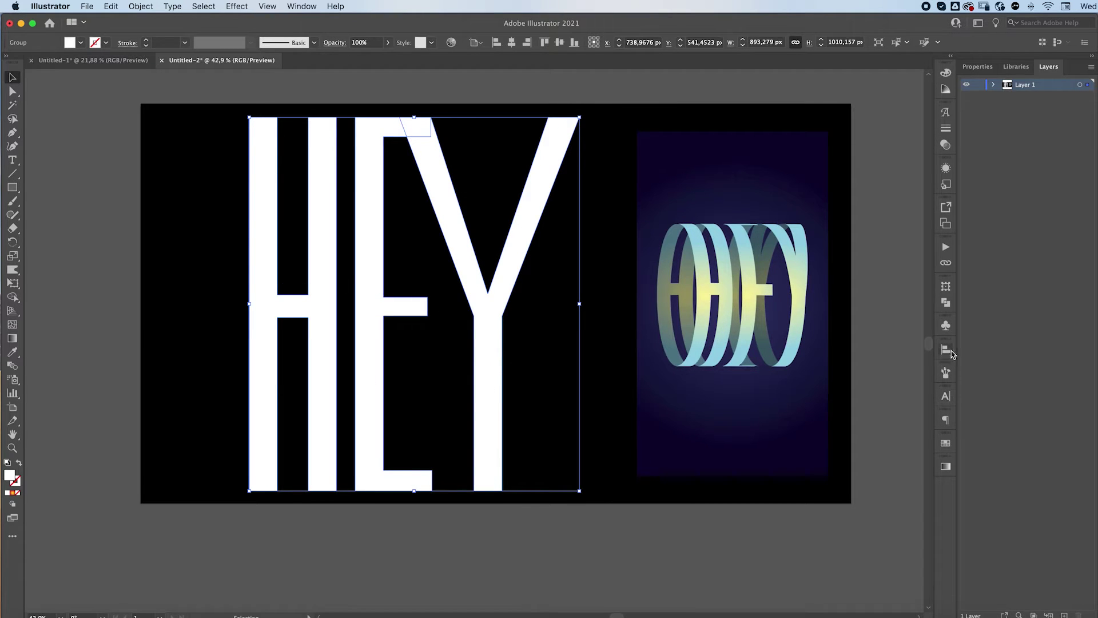
left_click(946, 326)
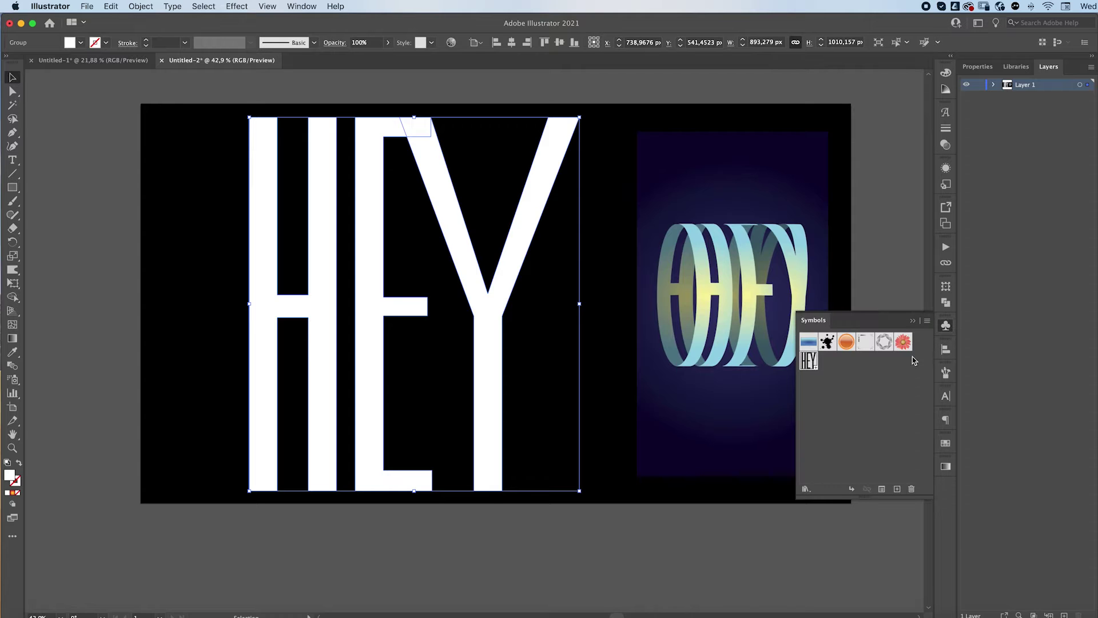
left_click(946, 327)
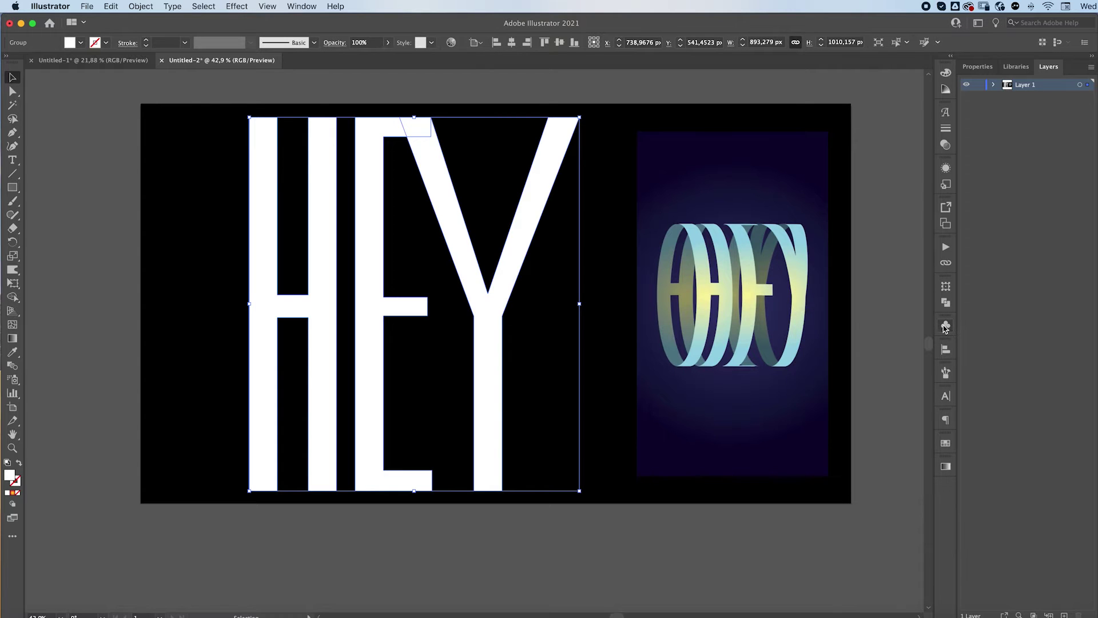
left_click(297, 6)
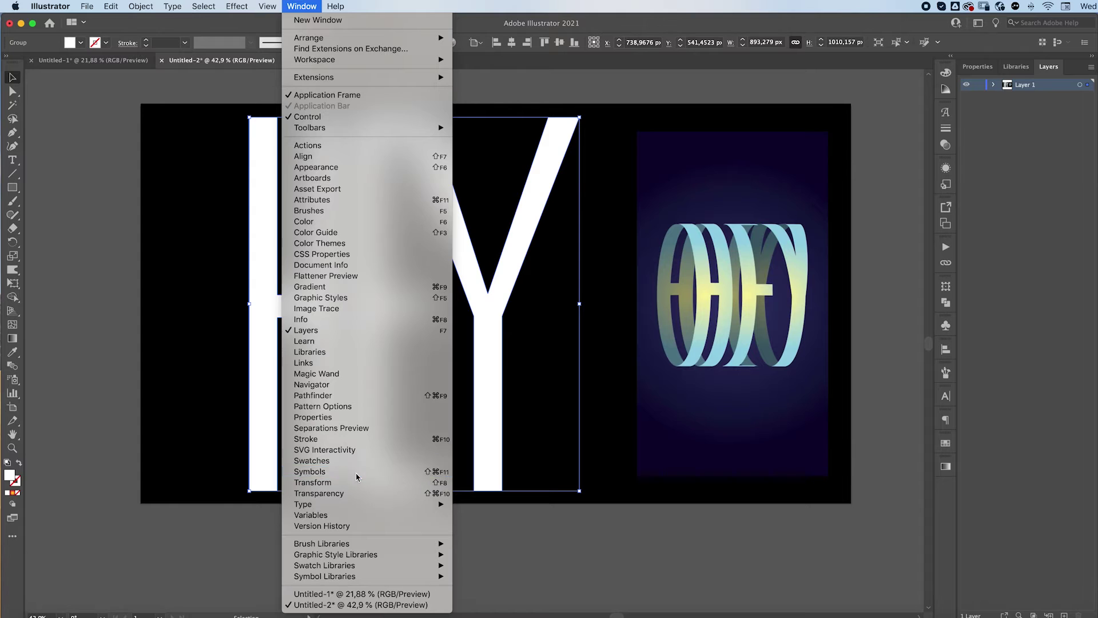
left_click(319, 472)
left_click_drag(361, 336, 838, 370)
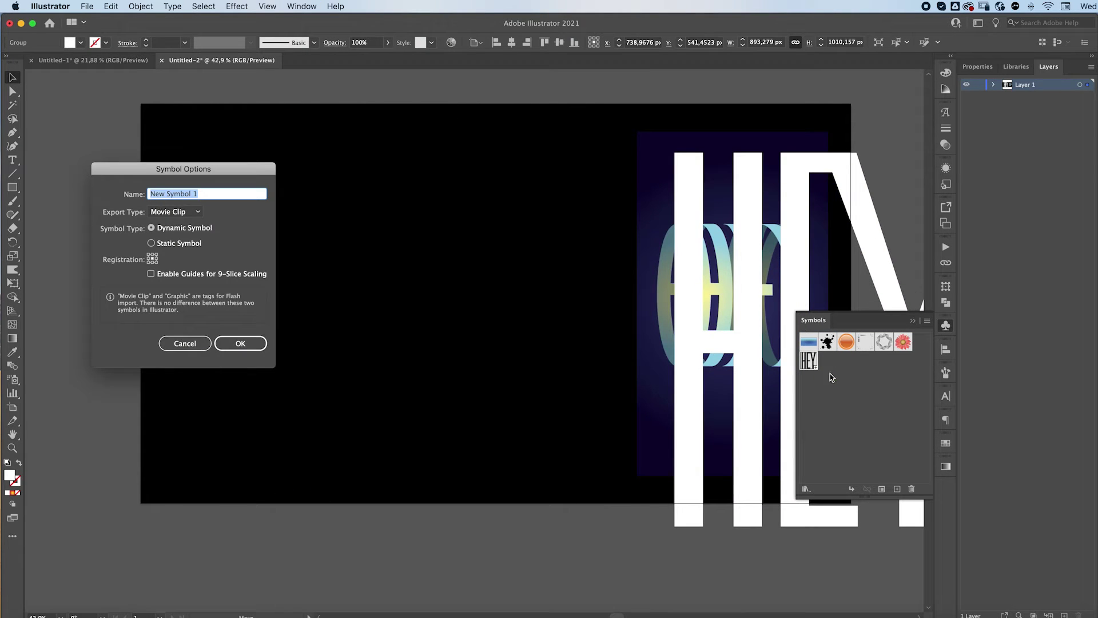
left_click(237, 348)
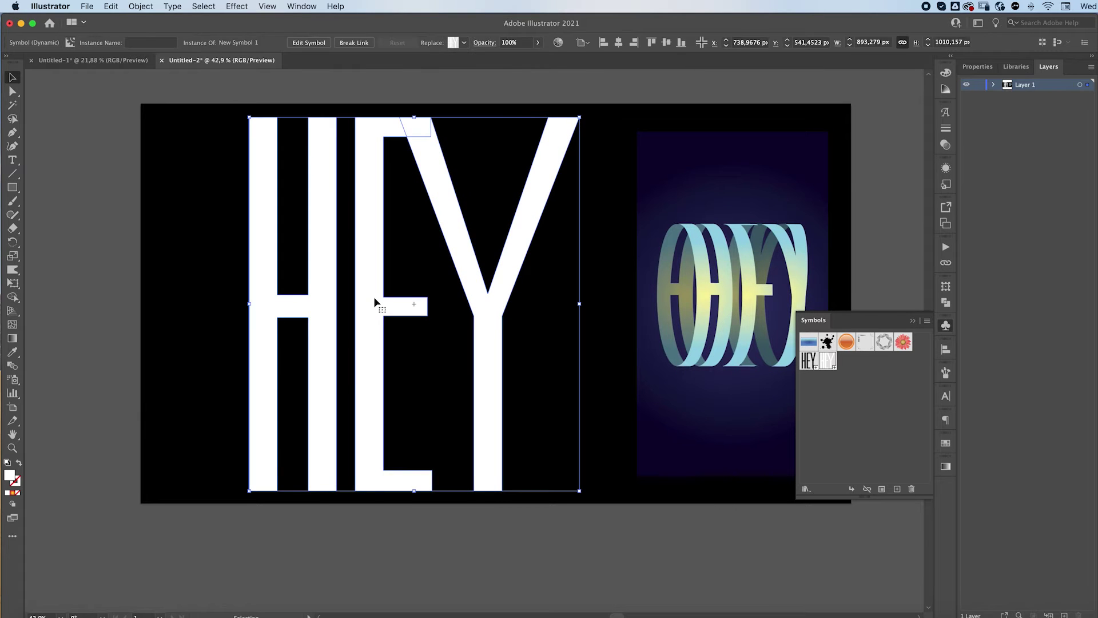
Delete the HEY instance and draw a white rectangle on the artboard's left.
key("Delete")
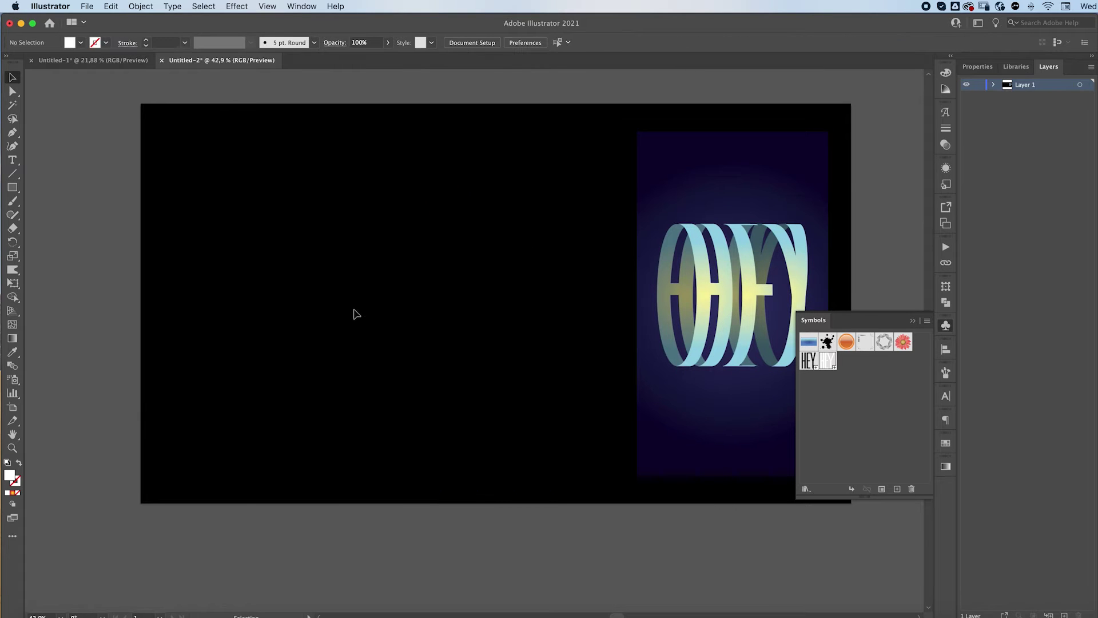
left_click(12, 189)
mouse_move(260, 171)
left_mouse_down()
mouse_move(423, 411)
mouse_move(409, 416)
left_mouse_up()
Apply 3D Revolve to the rectangle with position set to Off-Axis Front.
left_click(236, 7)
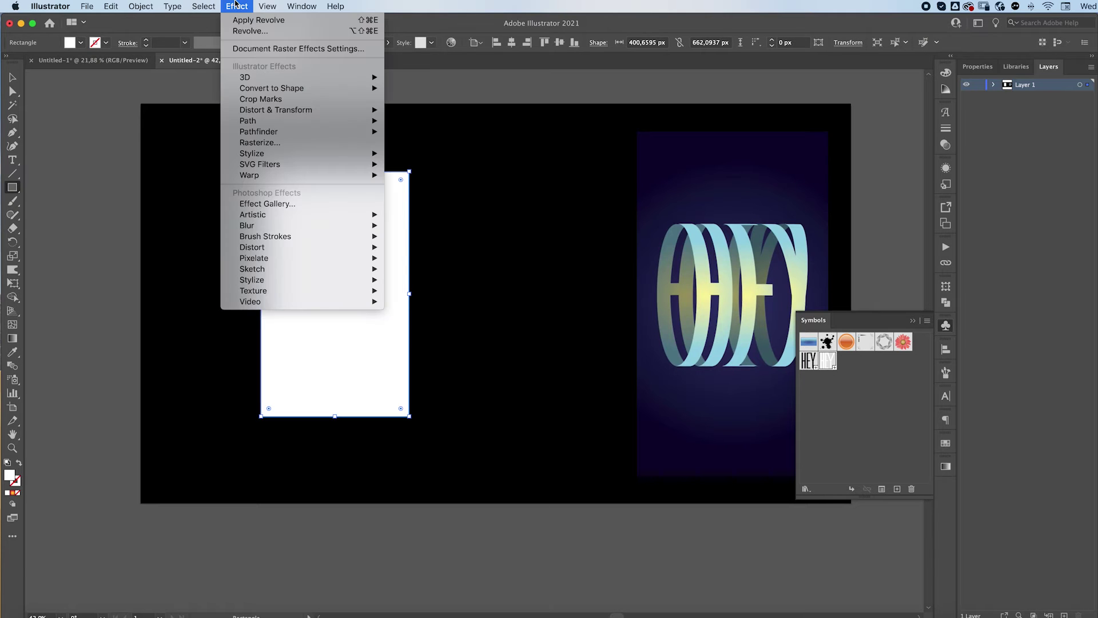
mouse_move(251, 77)
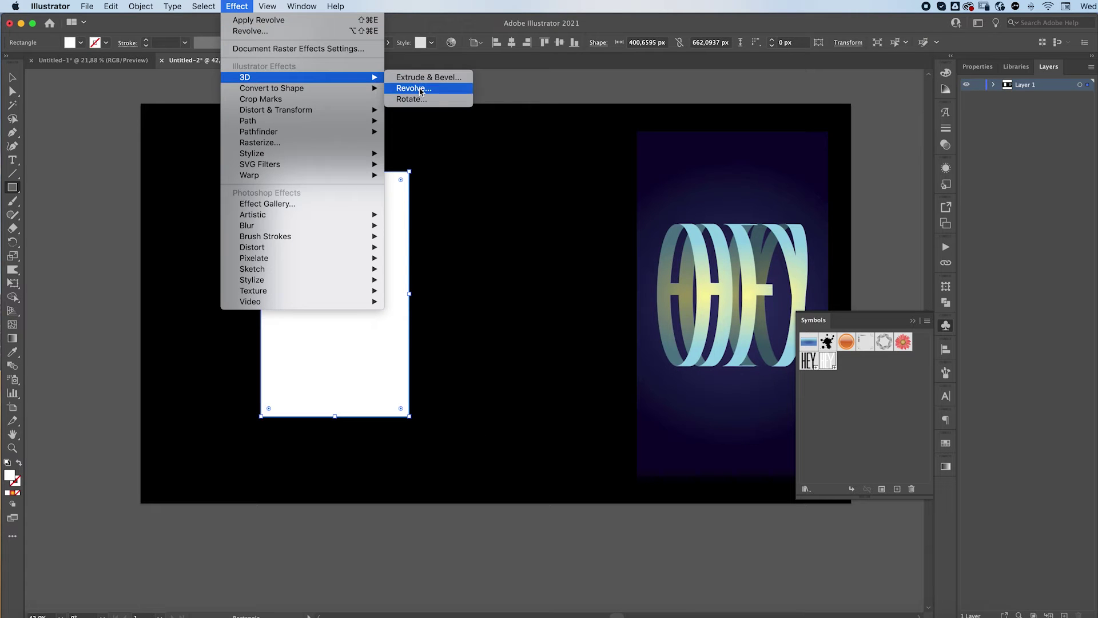
left_click(413, 88)
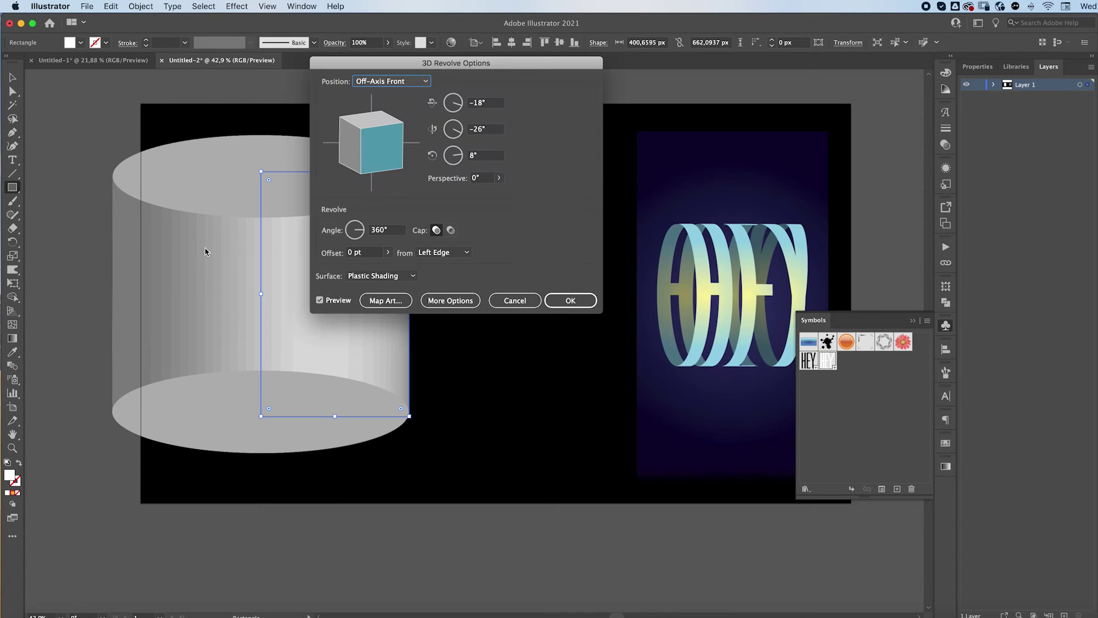
left_click(376, 83)
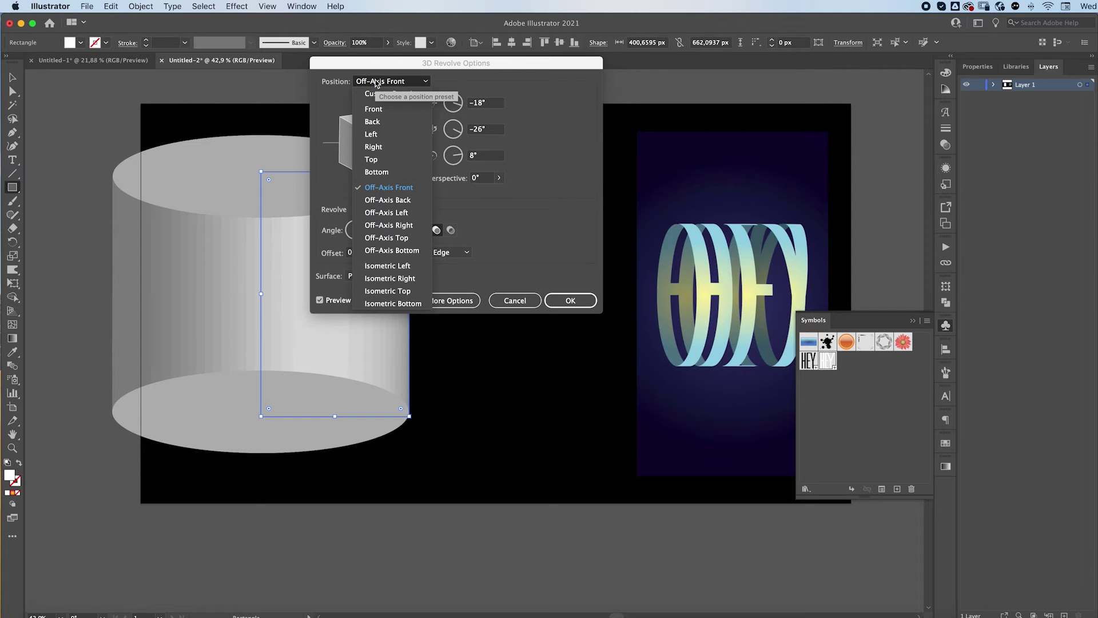
left_click(389, 225)
left_click(380, 83)
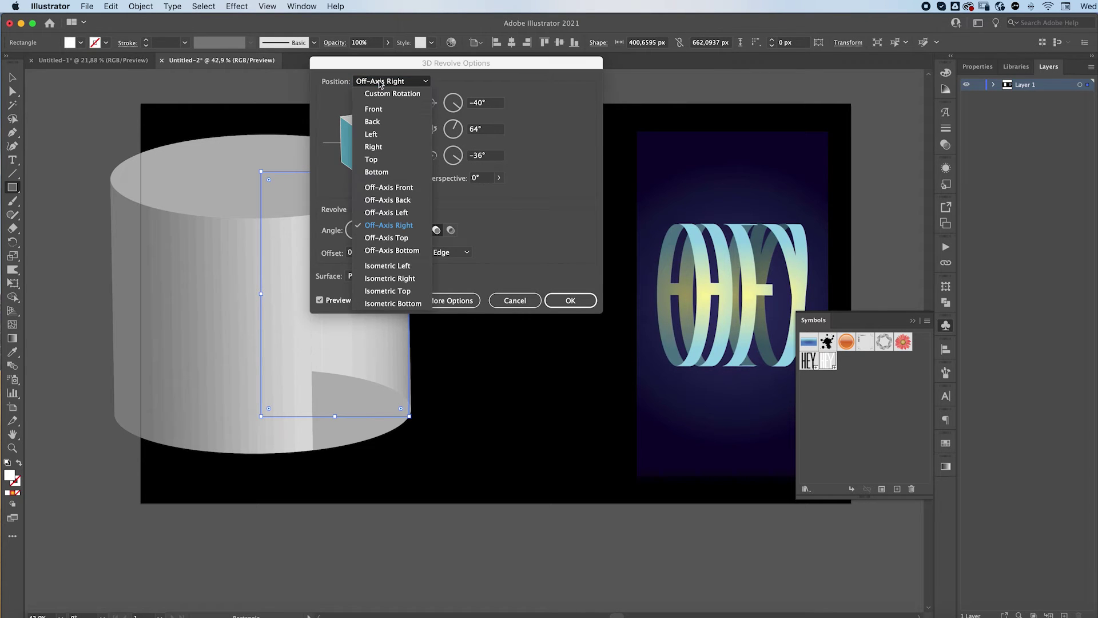
left_click(373, 238)
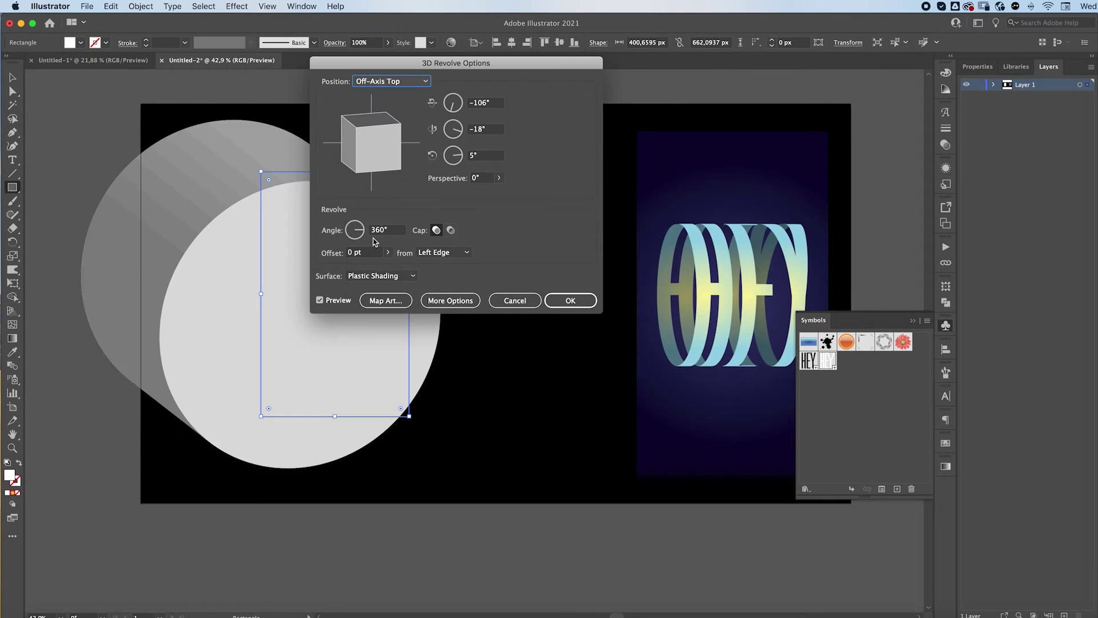
left_click(378, 83)
left_click(381, 188)
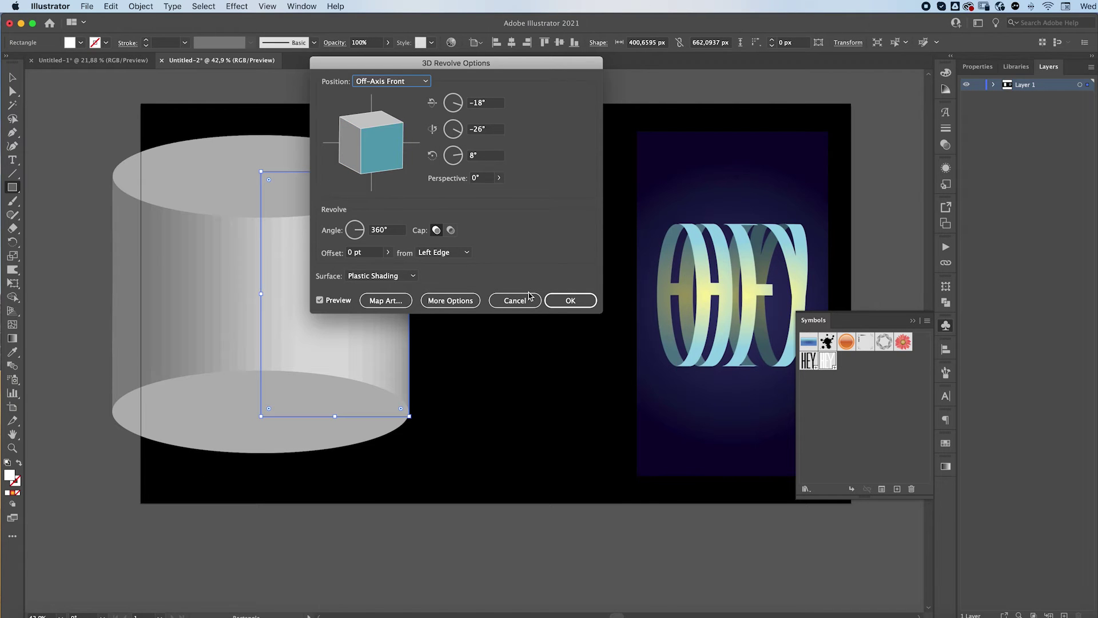
In Map Art, hide the shaded geometry and go to the cylinder's side surface 3 of 3.
left_click(387, 301)
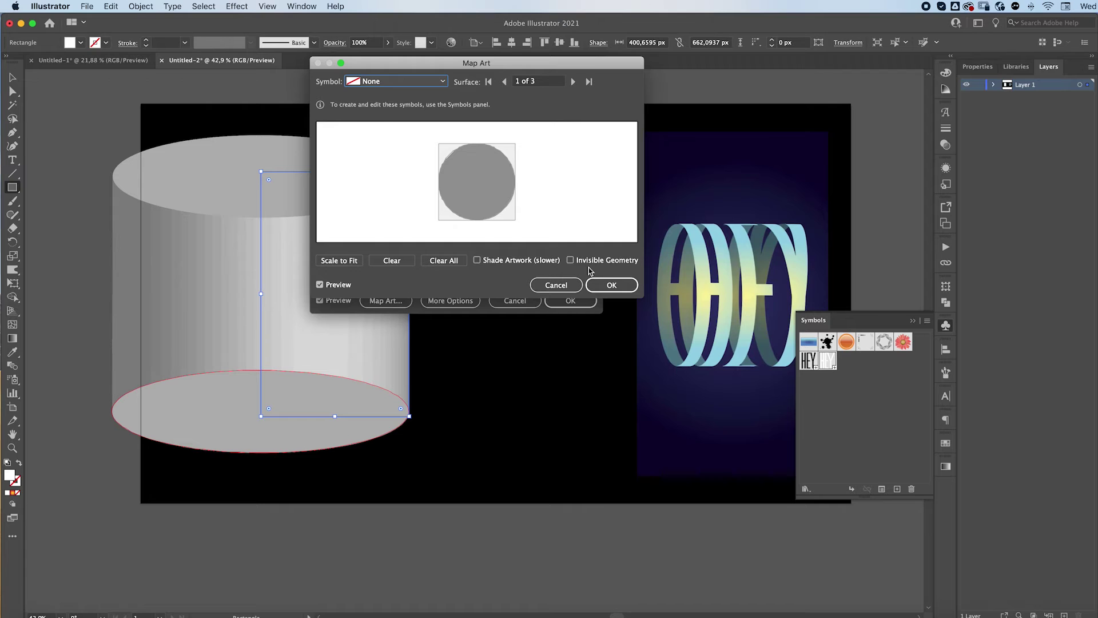
left_click(571, 261)
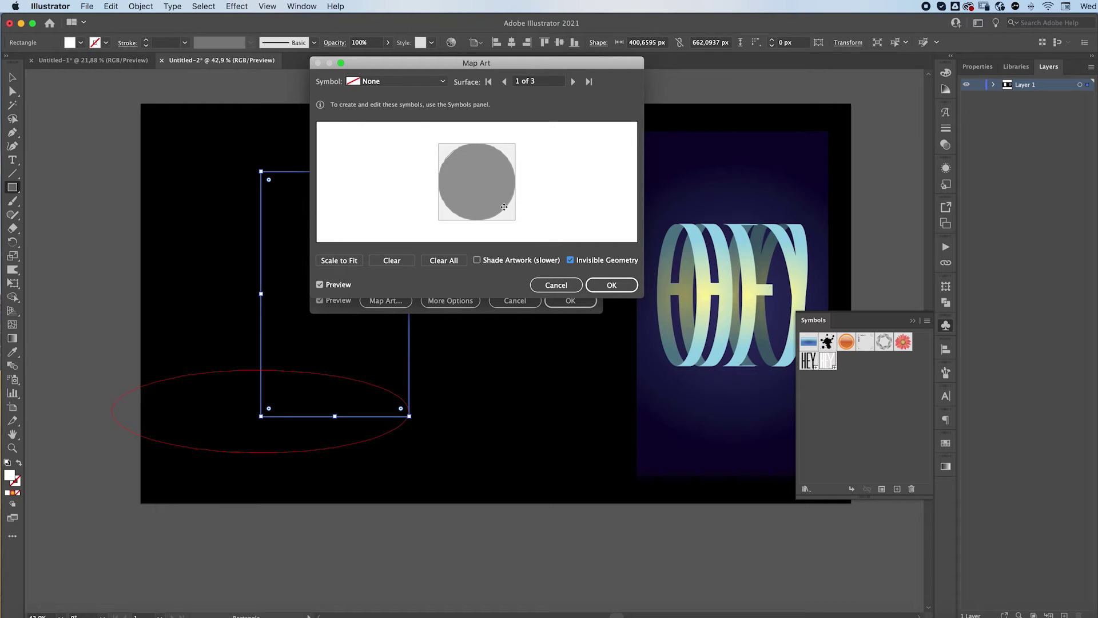
left_click(573, 81)
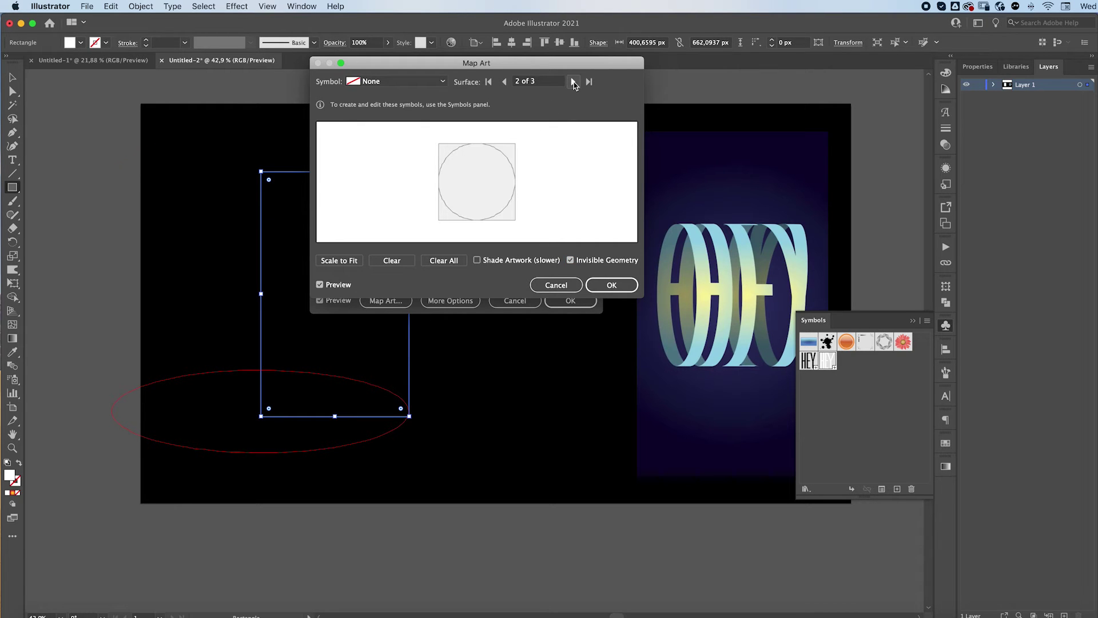
left_click(573, 81)
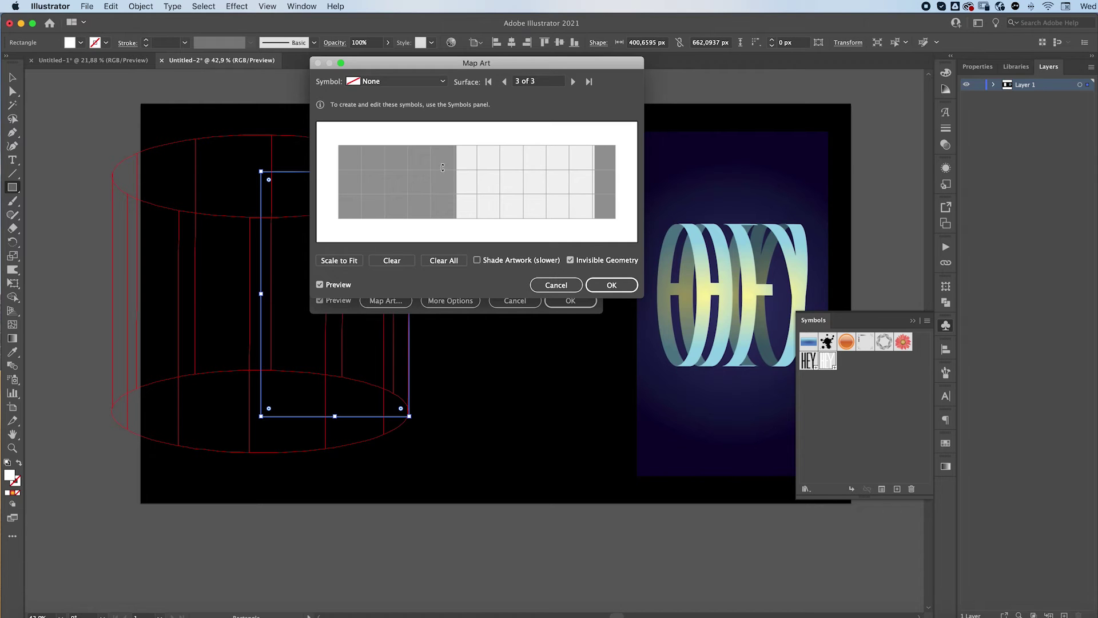
Map the HEY symbol onto the side, rotated about 45° and shortened.
left_click(374, 83)
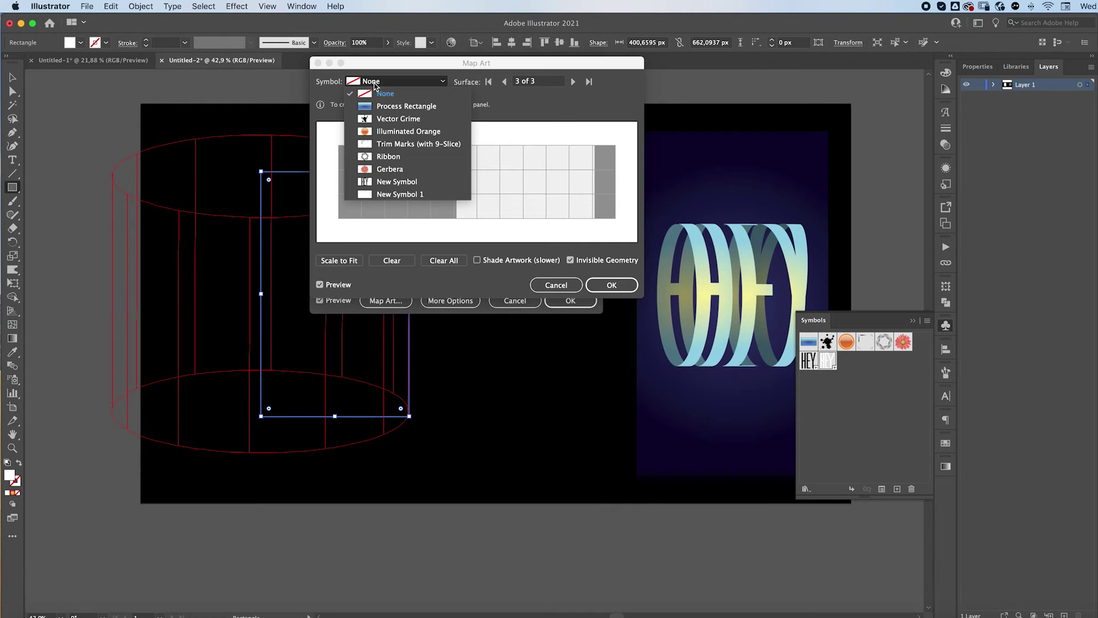
left_click(388, 195)
left_click_drag(468, 189, 525, 189)
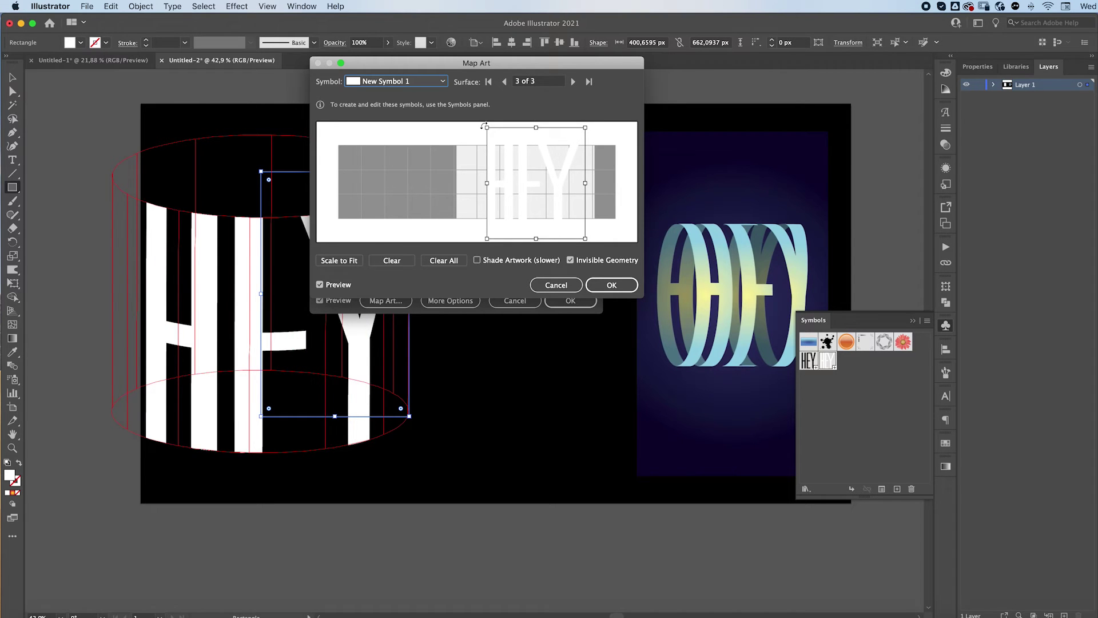
left_click_drag(432, 201, 536, 218)
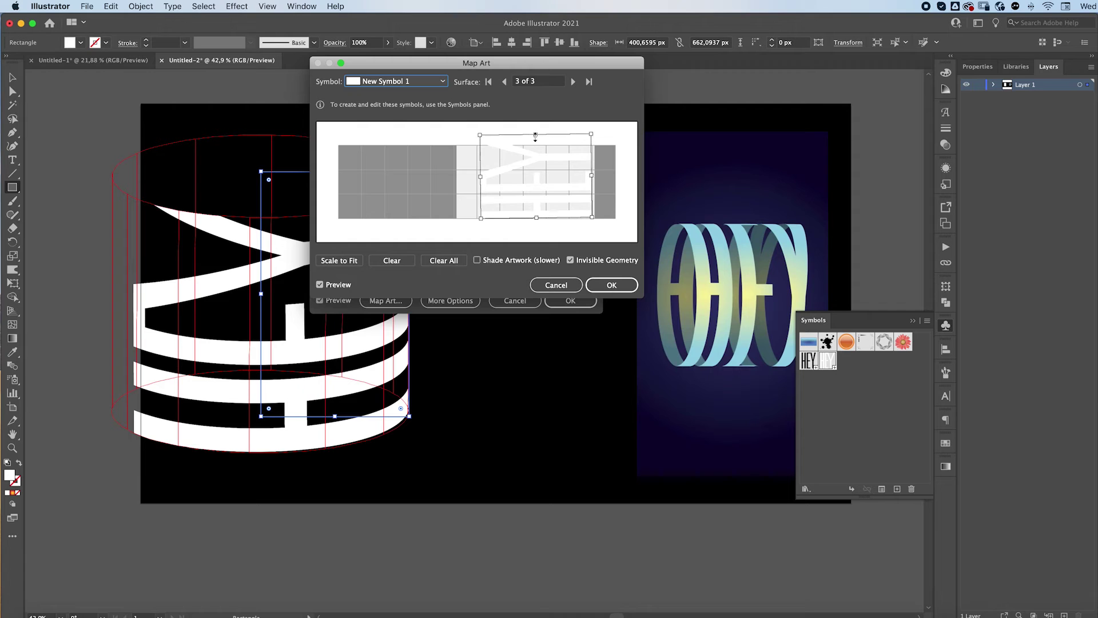
left_click_drag(536, 136, 595, 181)
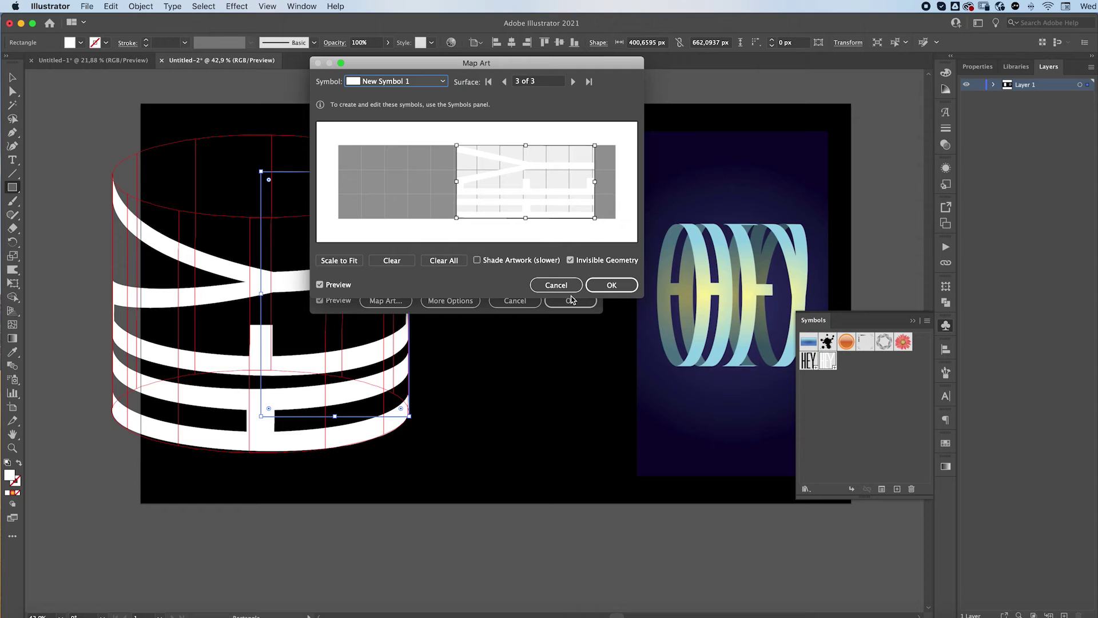
left_click(611, 284)
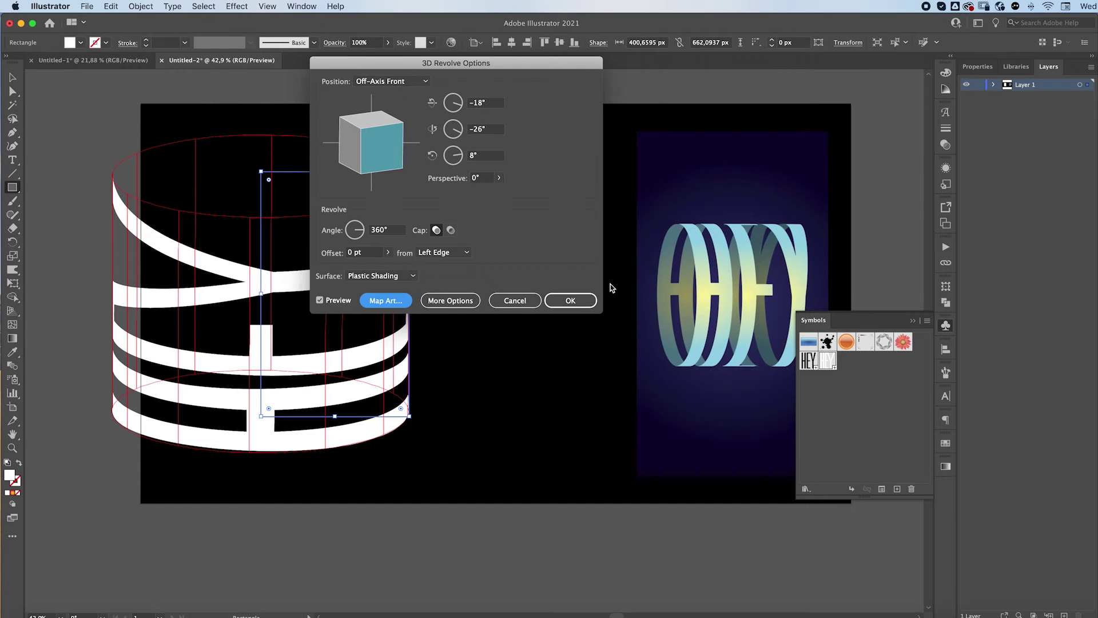
Apply the 3D Revolve and expand the cylinder's appearance into artwork.
left_click(571, 301)
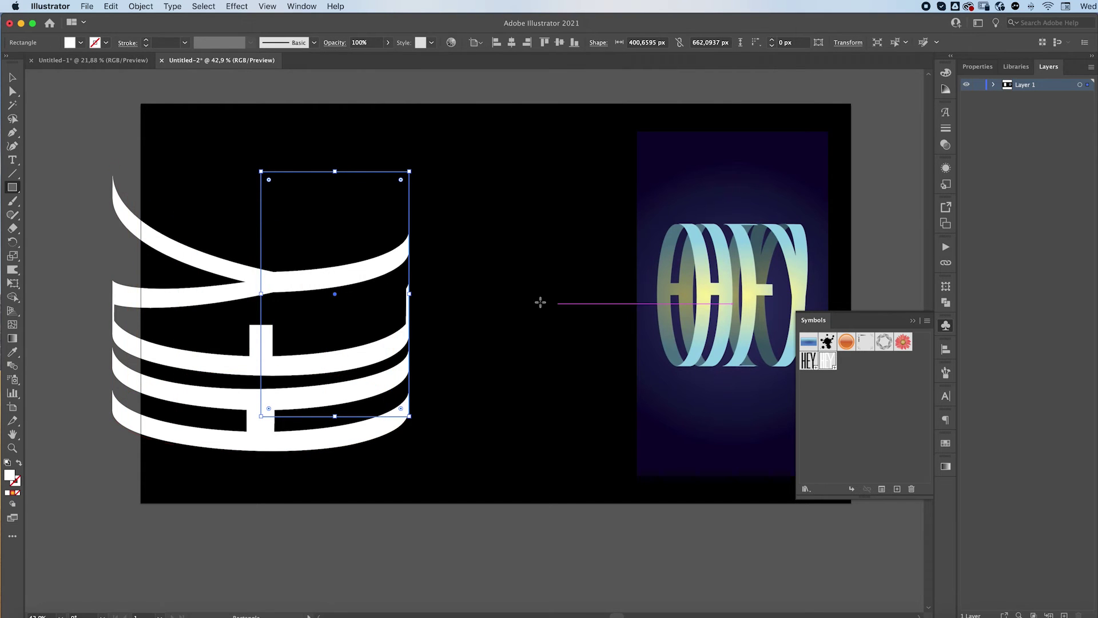
left_click_drag(226, 294, 354, 277)
key("v")
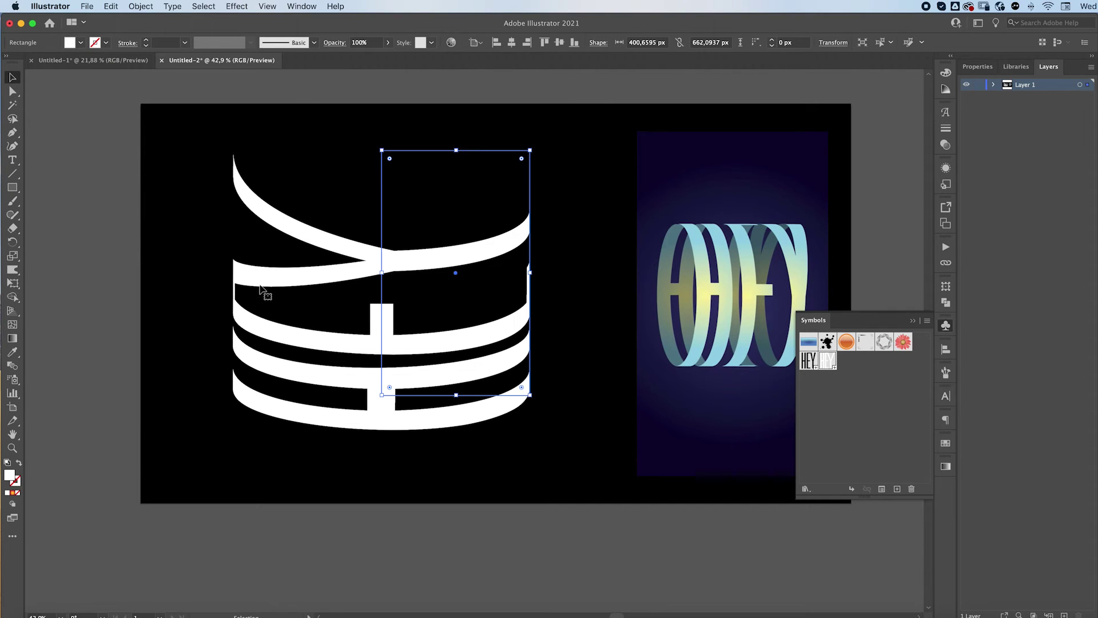
left_click(138, 8)
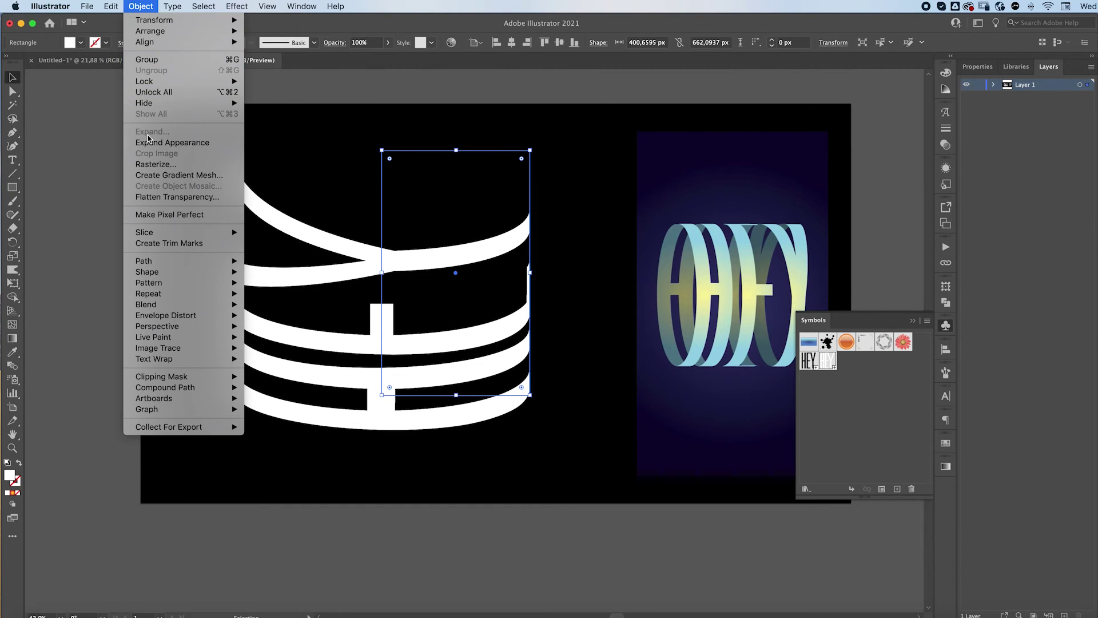
left_click(201, 148)
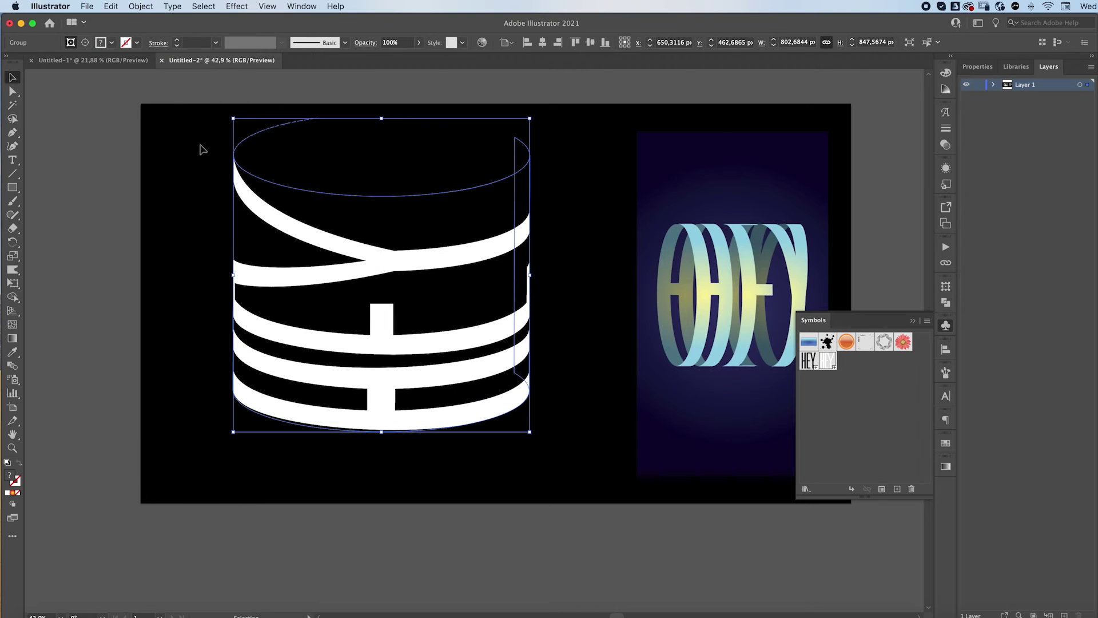
Release the clipping mask around the expanded cylinder artwork.
left_click(142, 6)
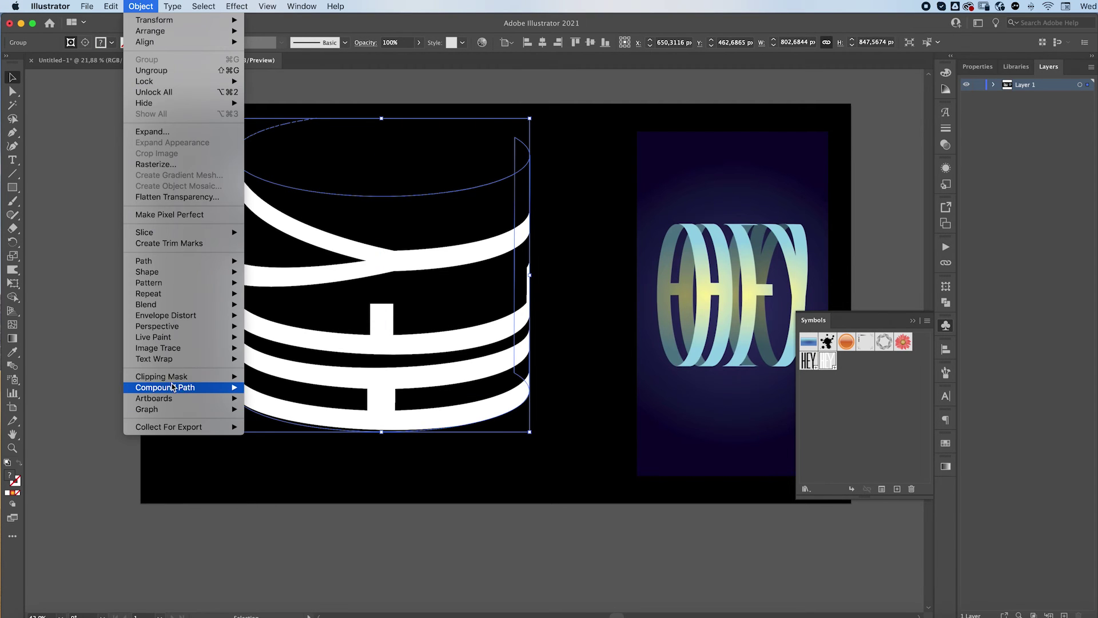
mouse_move(229, 376)
left_click(266, 390)
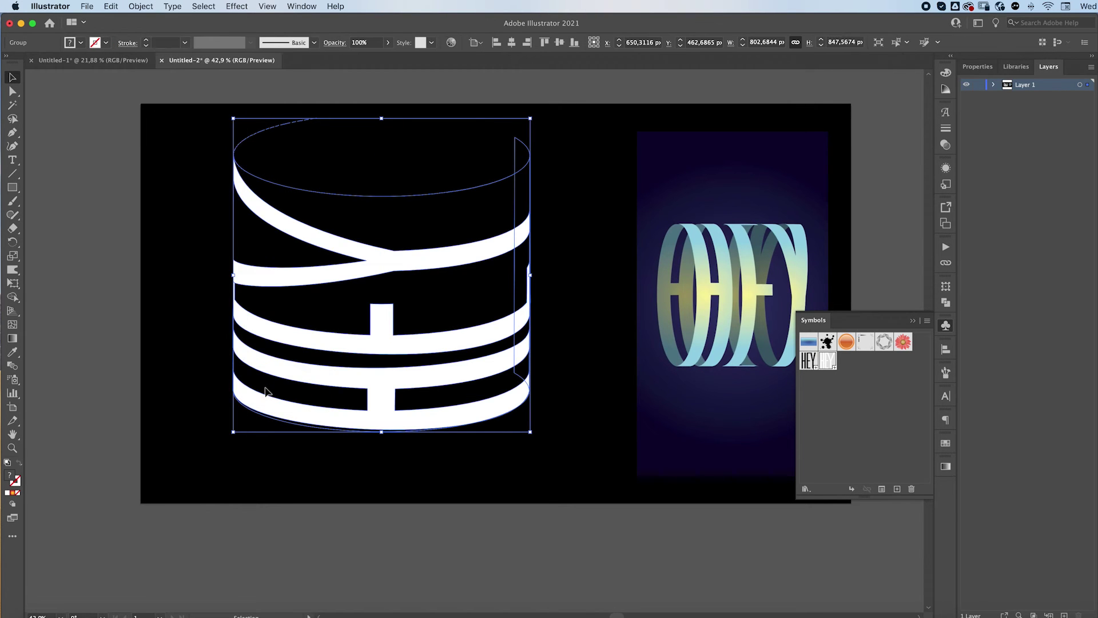
Ungroup the artwork repeatedly until no nested groups remain.
left_click(142, 6)
left_click(146, 70)
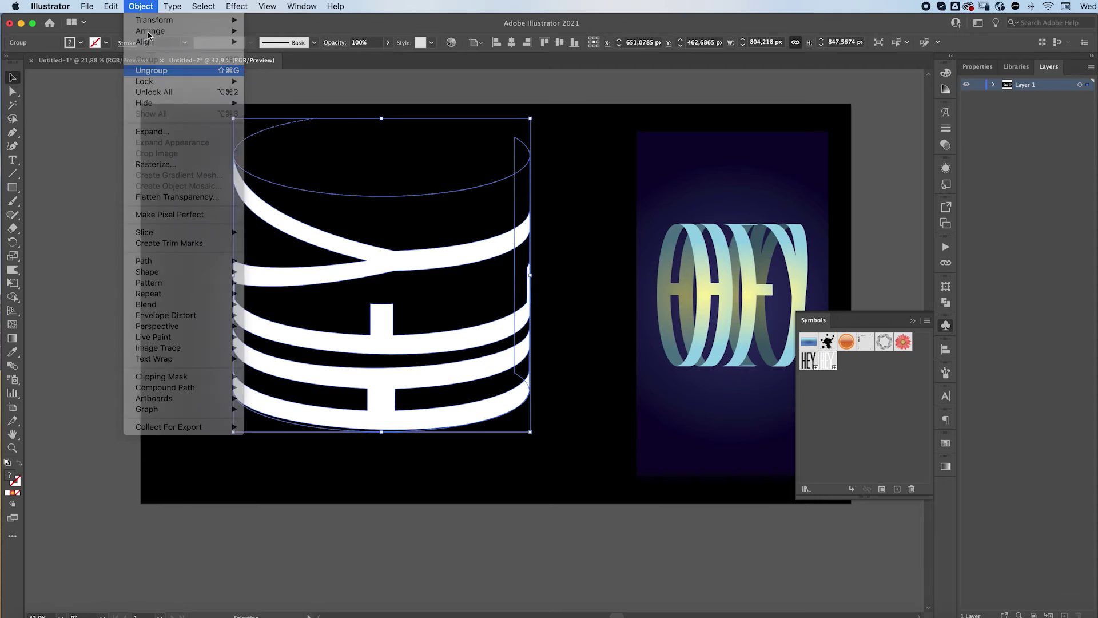
left_click(141, 6)
left_click(144, 71)
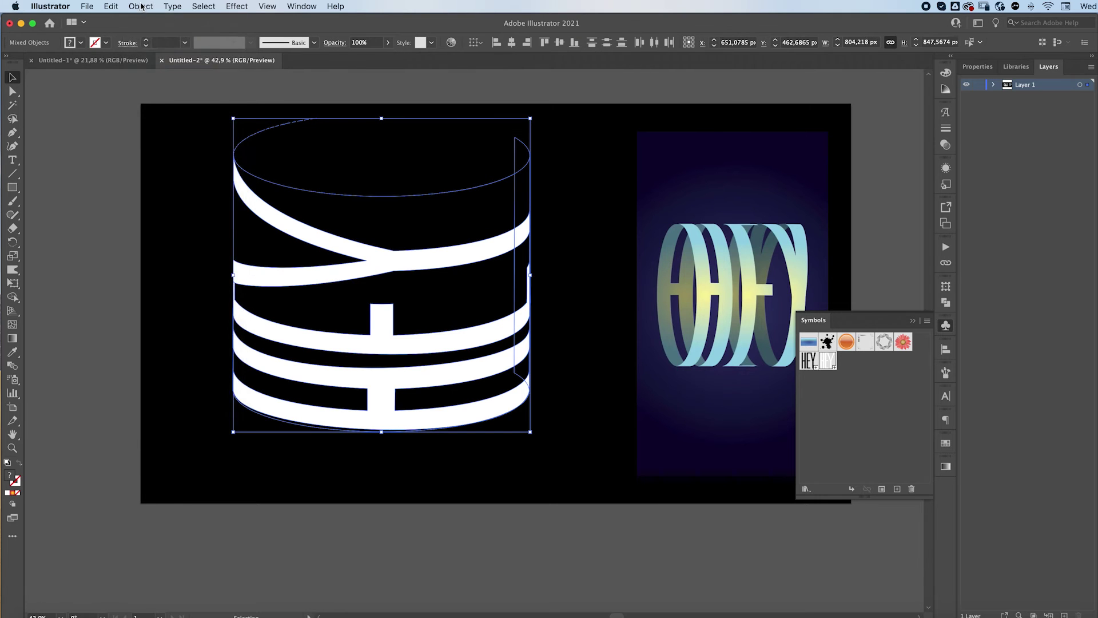
left_click(141, 6)
left_click(146, 70)
left_click(140, 6)
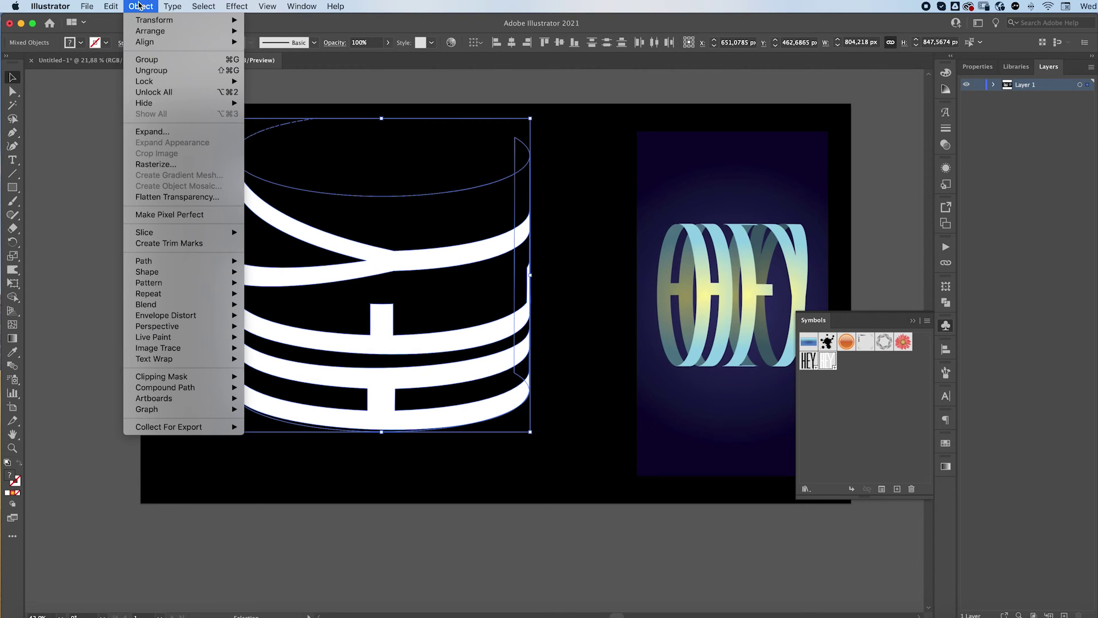
left_click(148, 70)
left_click(137, 6)
Delete the top ellipse outline and select the remaining HEY ribbons path.
left_click(140, 6)
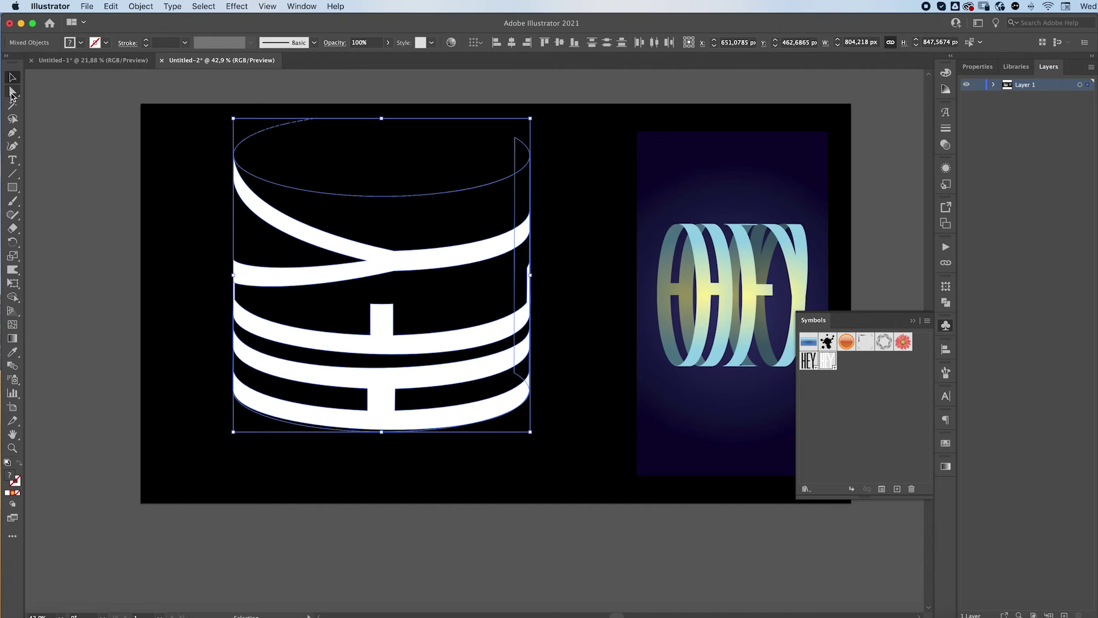
left_click(12, 92)
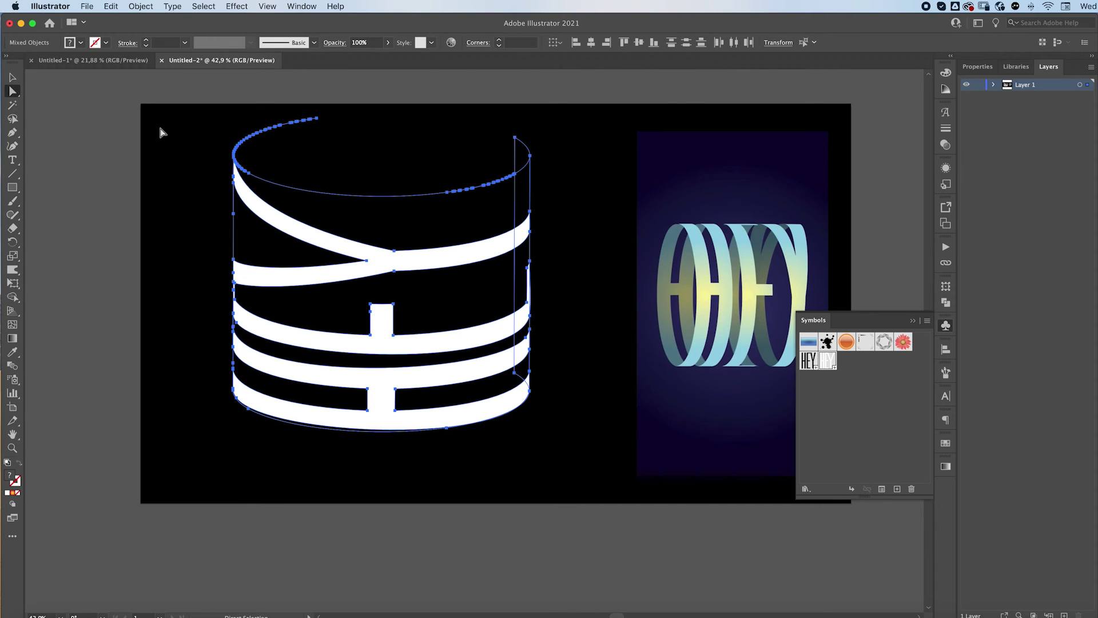
left_click_drag(210, 115, 375, 155)
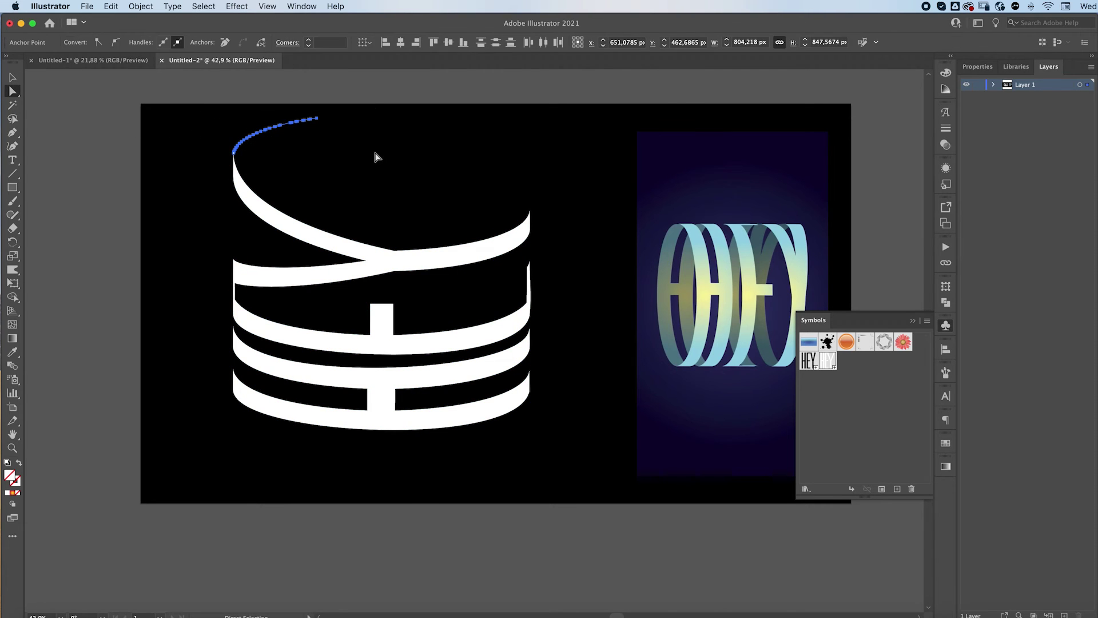
key("Delete")
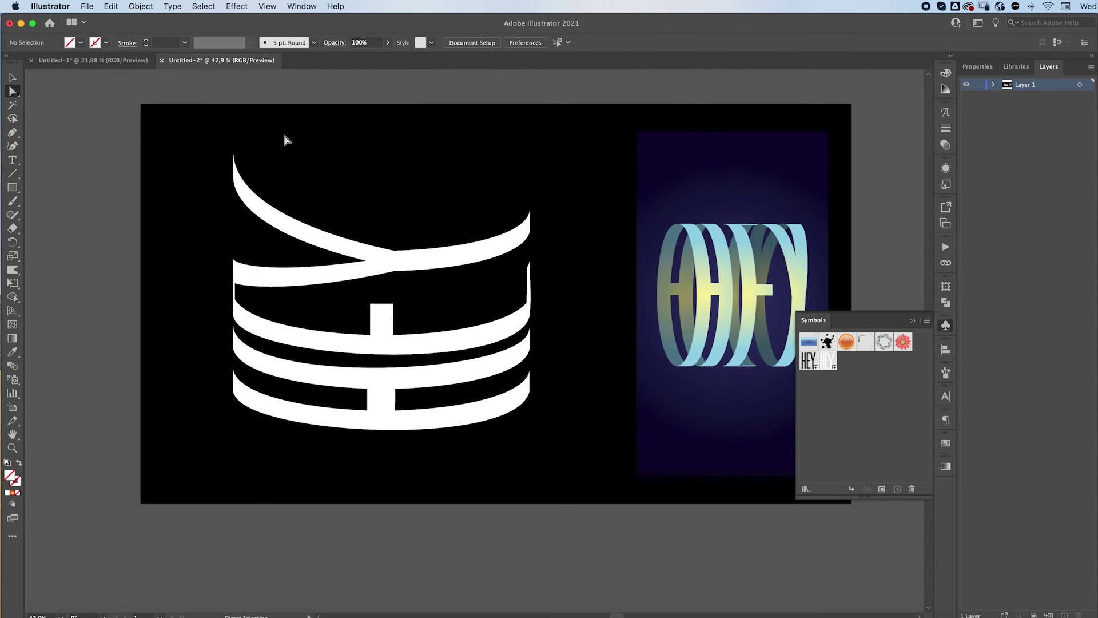
left_click_drag(284, 135, 407, 201)
key("v")
key("super+0")
left_click(357, 435)
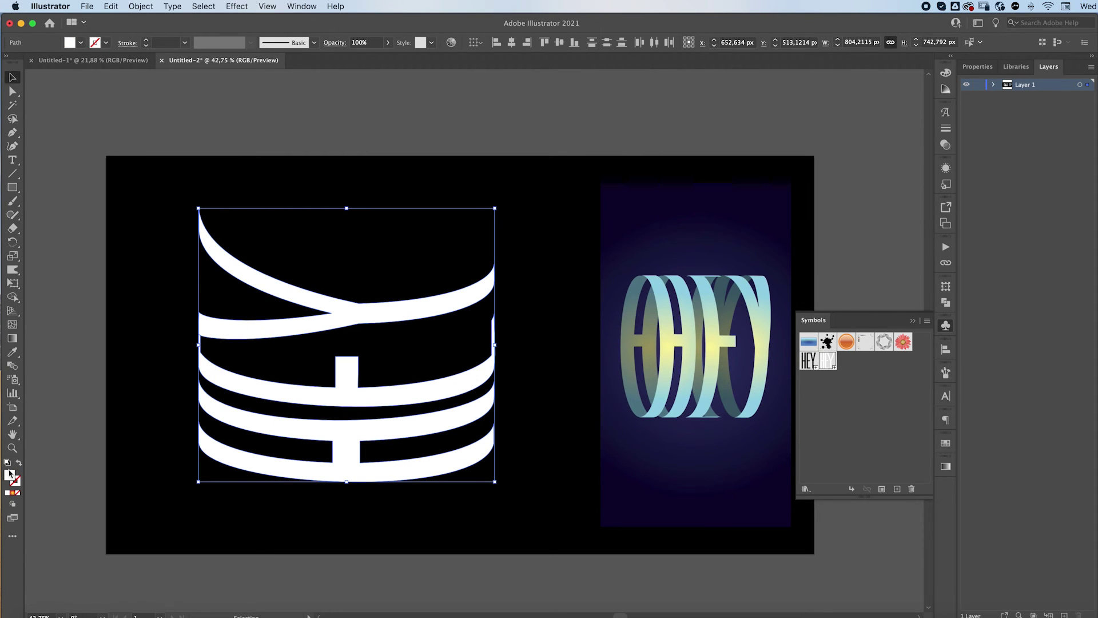
Fill the ribbons with a two-stop yellow-to-red gradient, then nudge the top ribbon down.
left_click(12, 493)
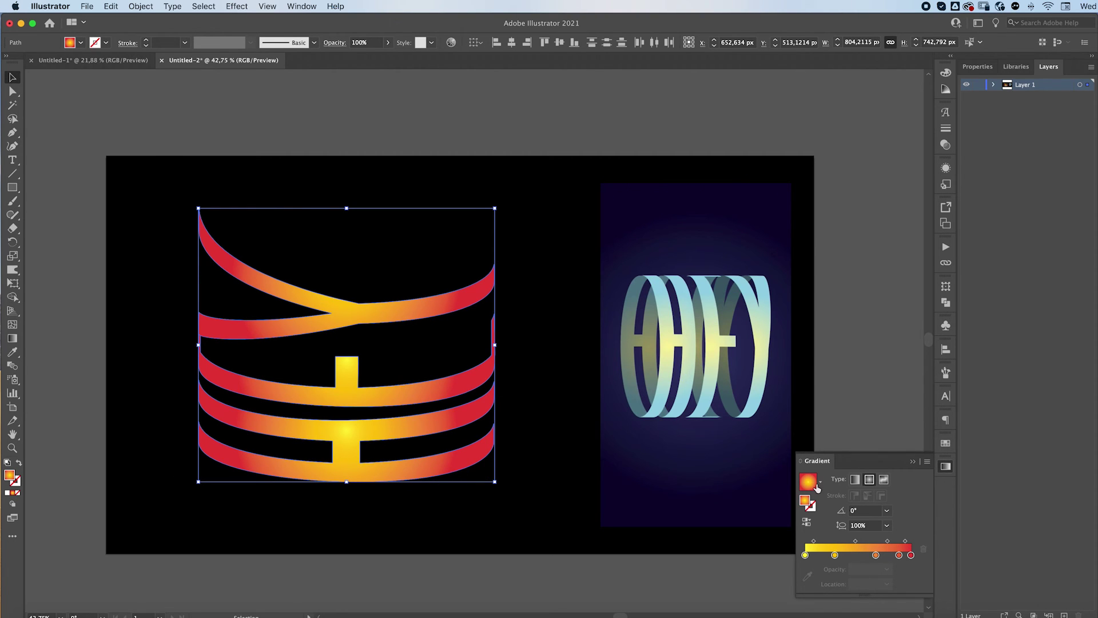
left_click(820, 482)
left_click(820, 482)
left_click_drag(835, 555, 875, 578)
left_click(348, 312)
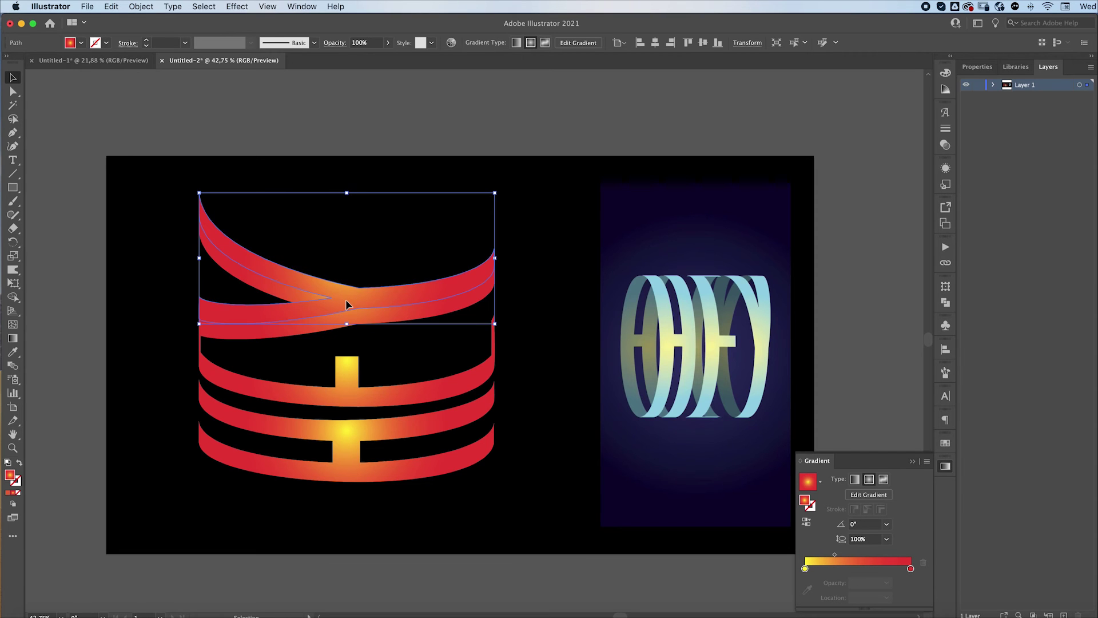
left_click_drag(346, 302, 349, 317)
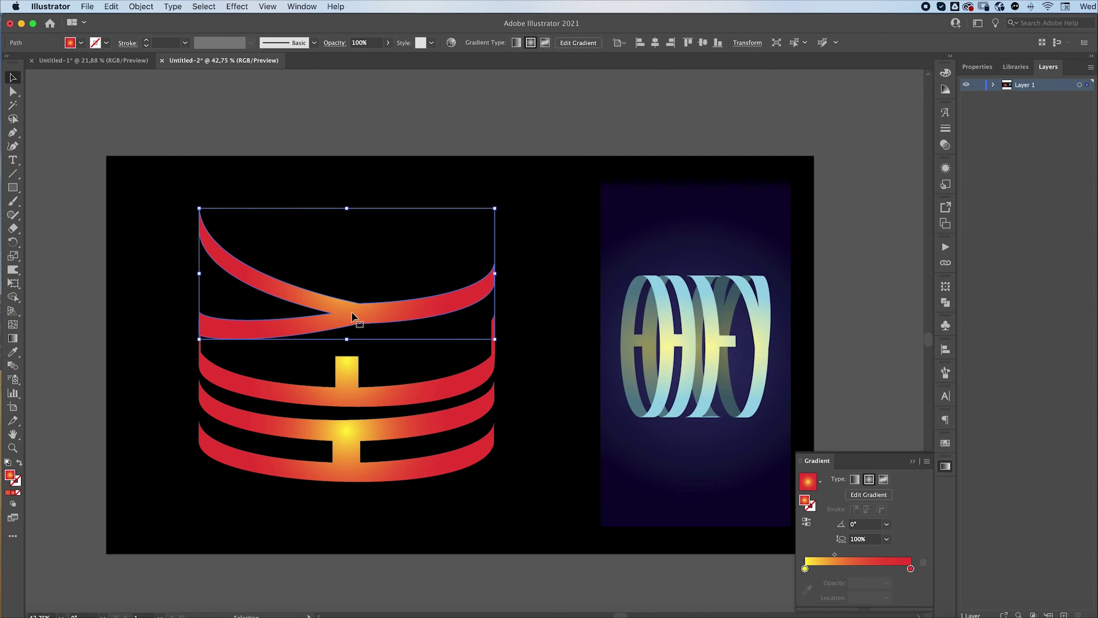
Reflect the top ribbon across the horizontal axis via Transform > Reflect.
right_click(347, 318)
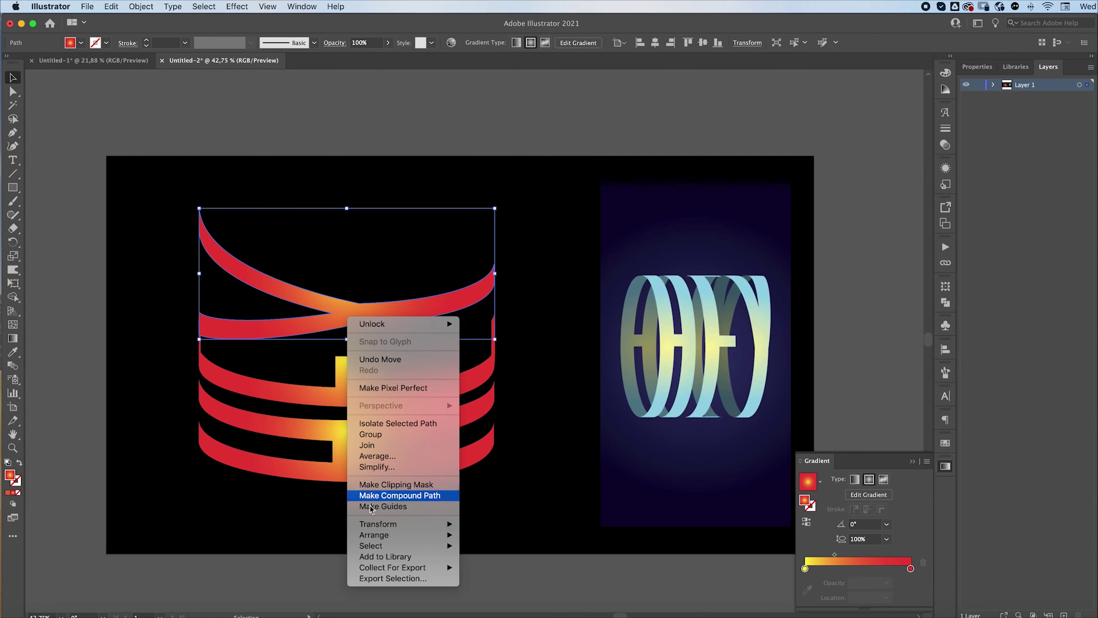
mouse_move(381, 526)
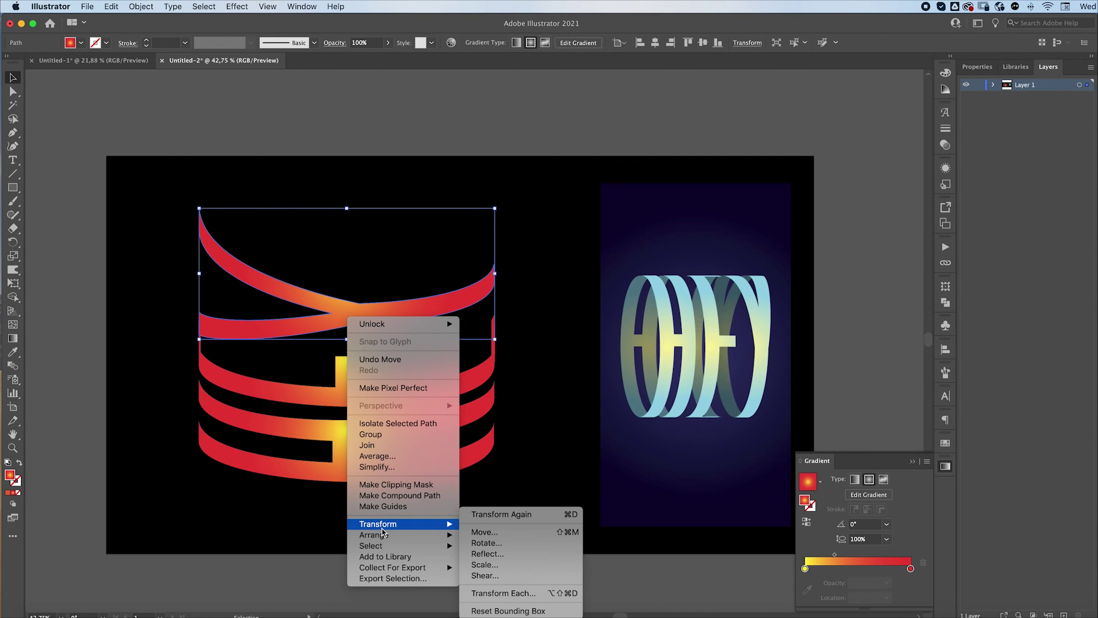
left_click(498, 553)
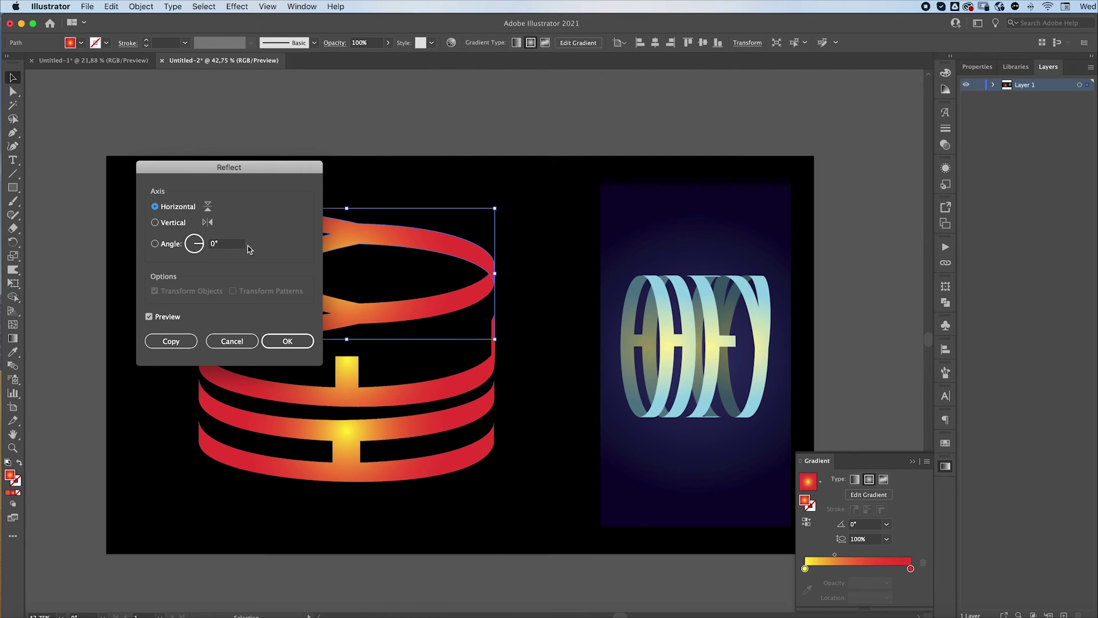
left_click(283, 342)
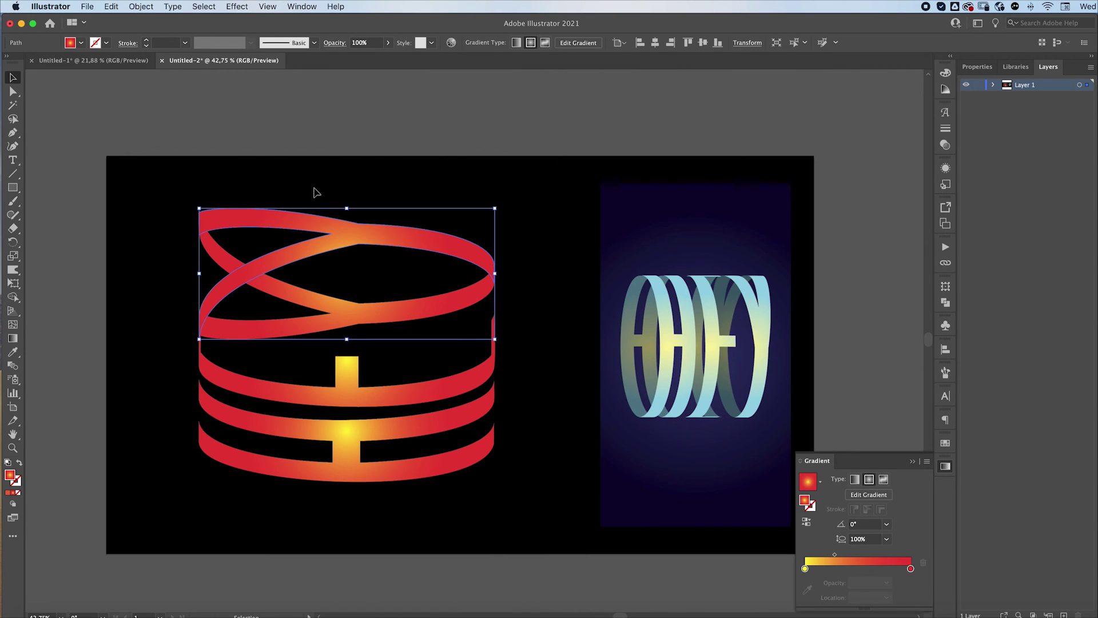
left_click(129, 240)
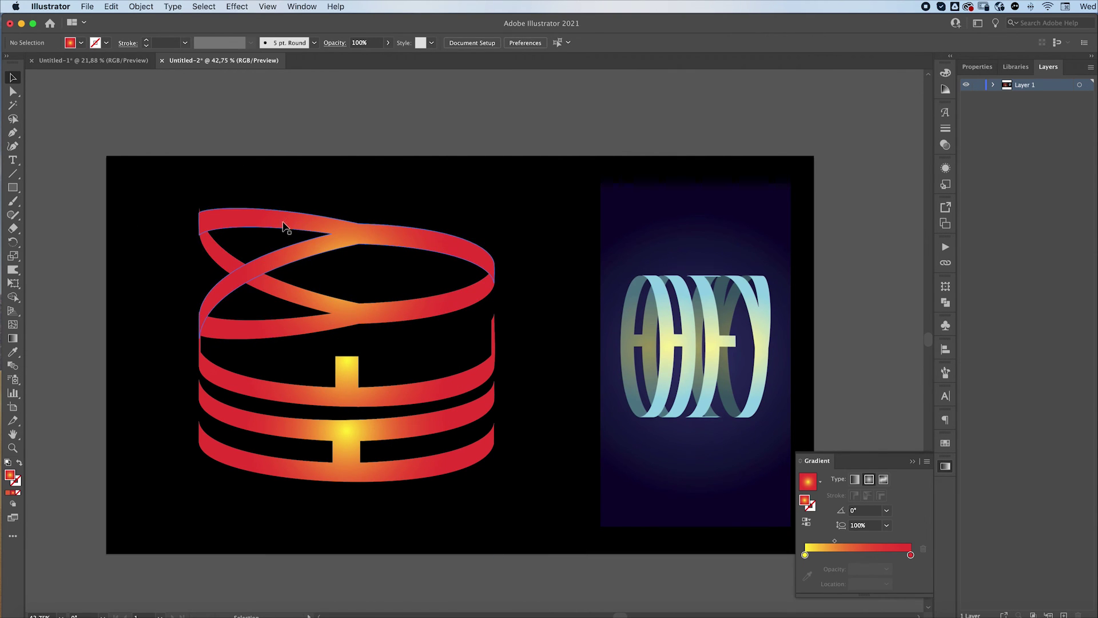
left_click_drag(286, 221, 287, 217)
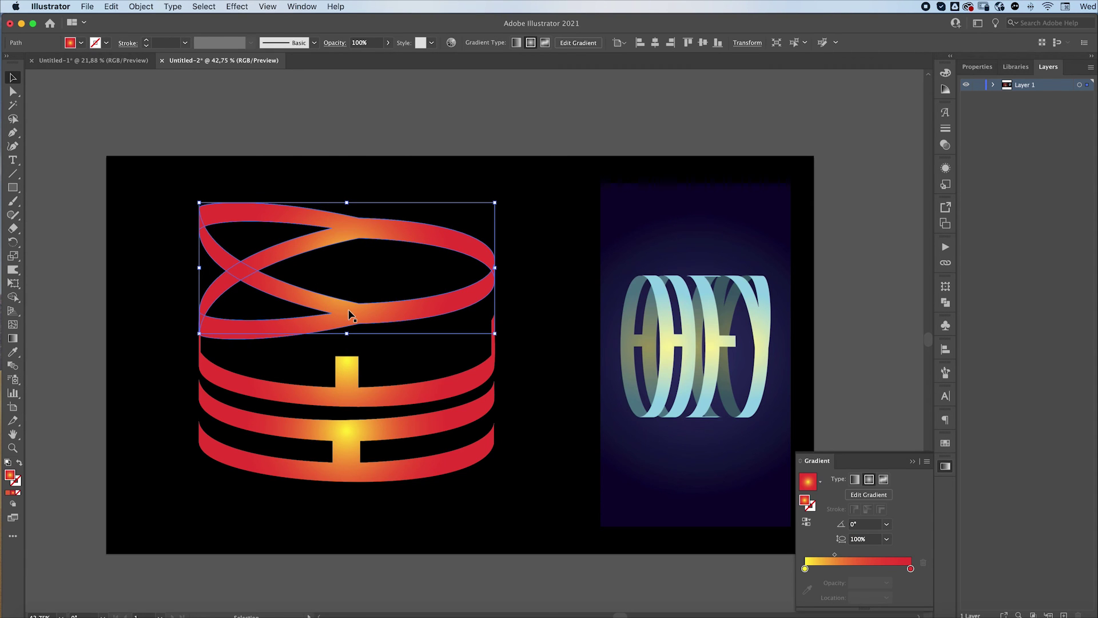
key("super+z")
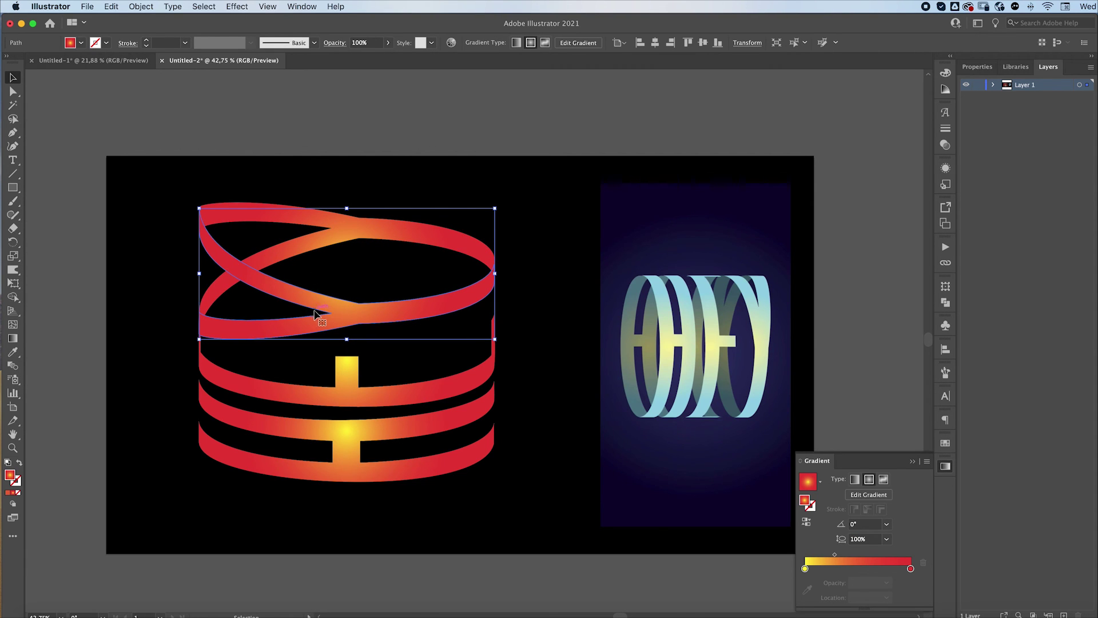
Set the top ribbon's opacity to 65% in the control bar and deselect it.
left_click(387, 43)
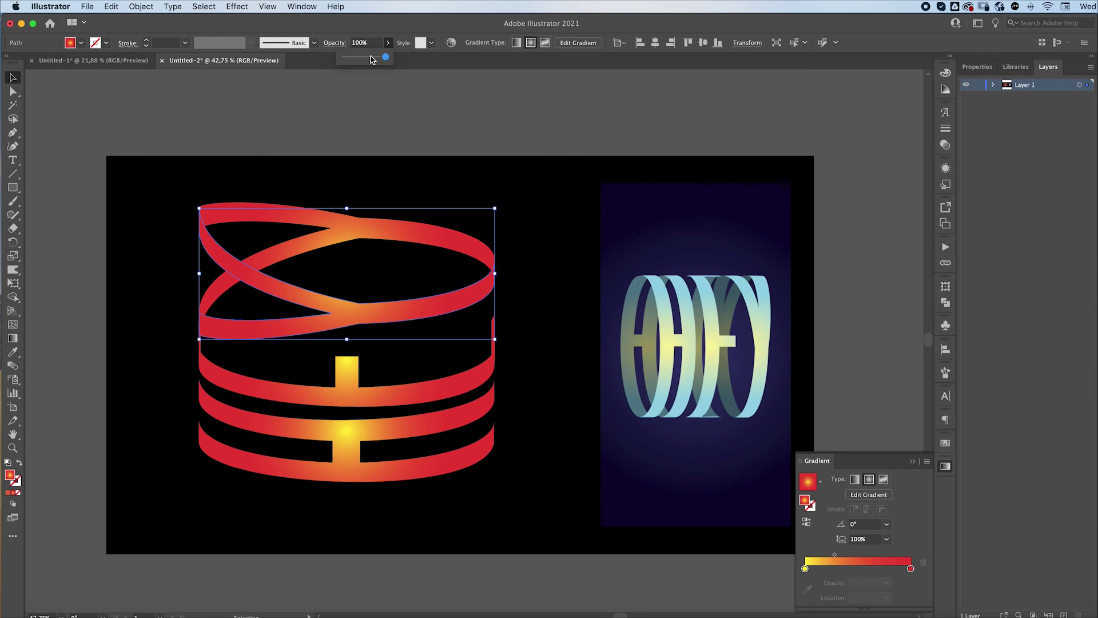
left_click(373, 57)
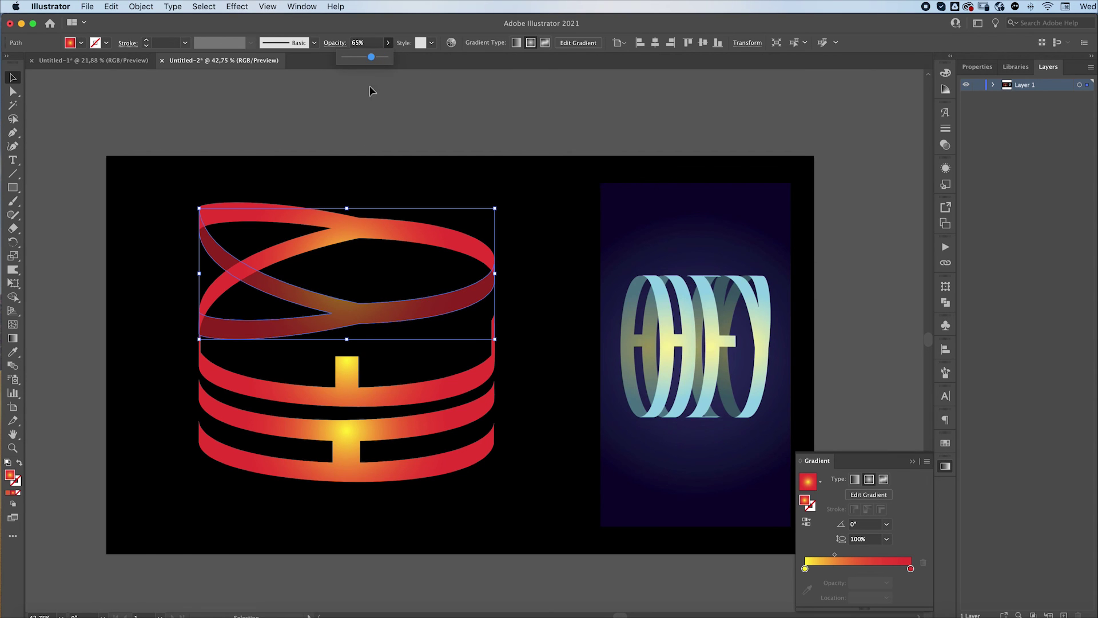
left_click(361, 279)
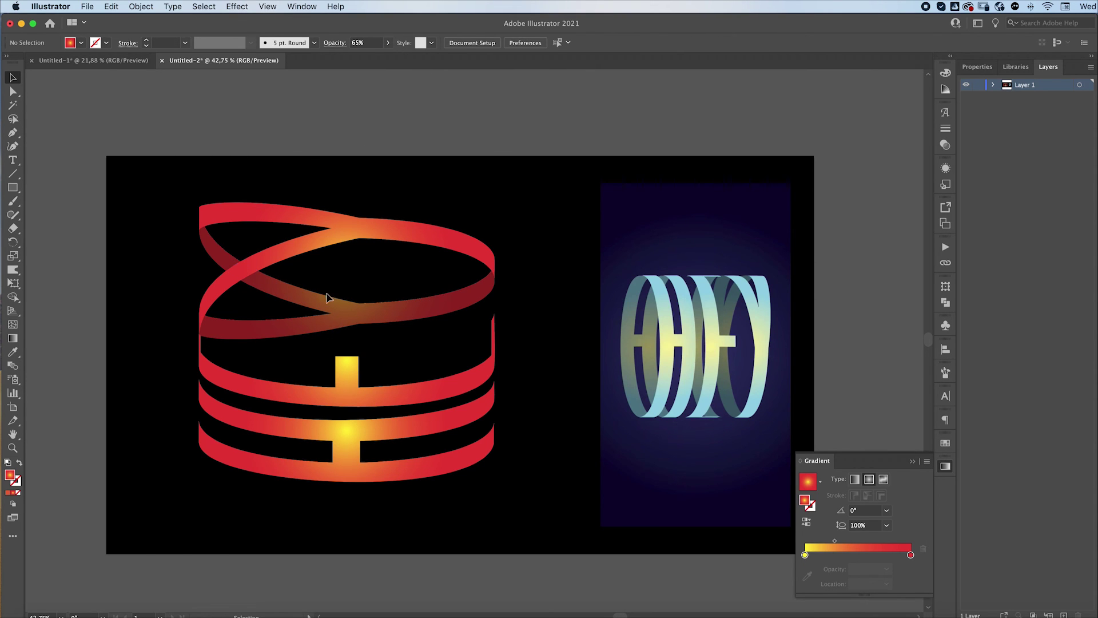